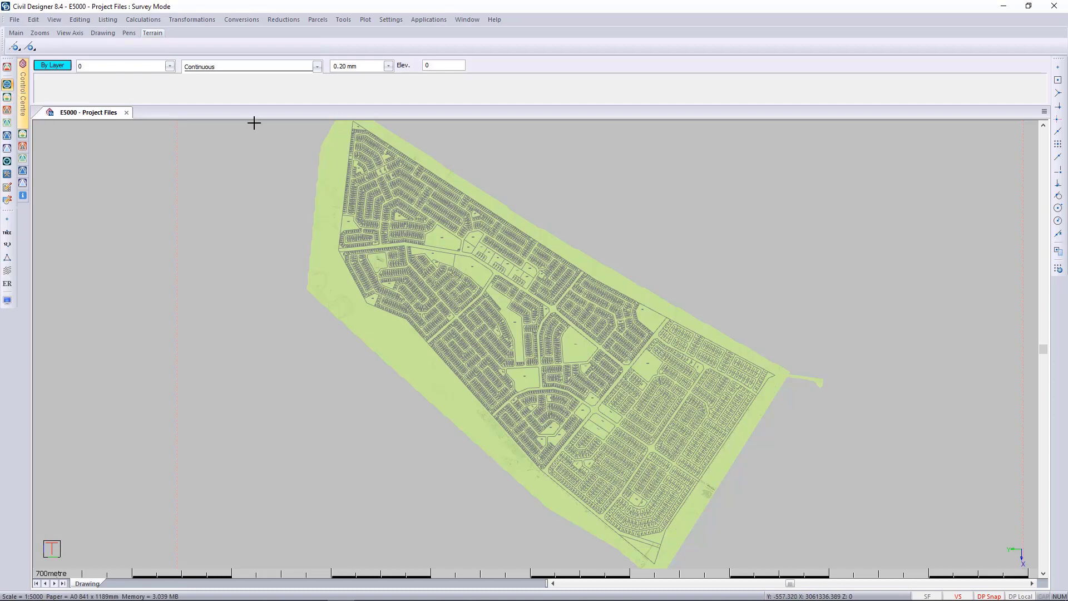
Step: Check which layers hold the boundary line beside stand 21504 and its stand number text
{"action": "left_click", "coordinate": [317, 20]}
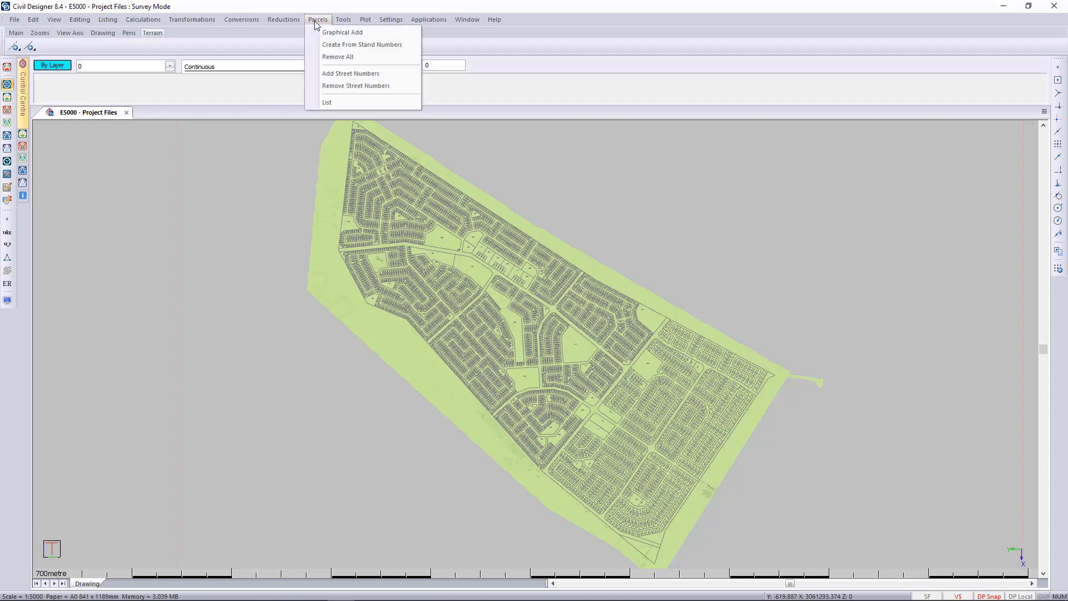
{"action": "left_click", "coordinate": [332, 46]}
{"action": "scroll", "coordinate": [531, 333], "scroll_direction": "up", "scroll_amount": 6}
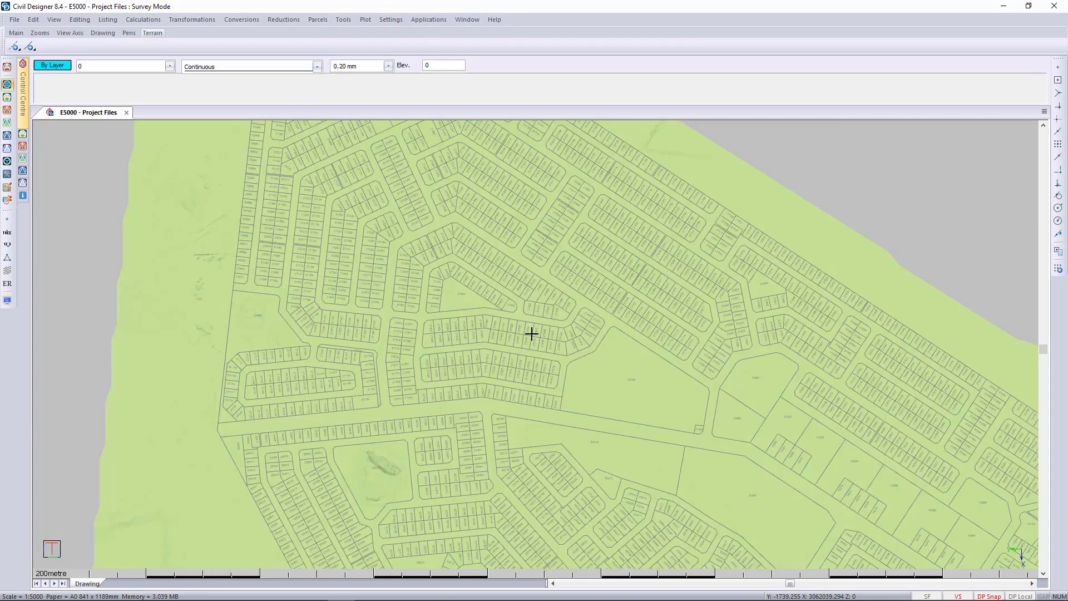
{"action": "scroll", "coordinate": [531, 333], "scroll_direction": "up", "scroll_amount": 4}
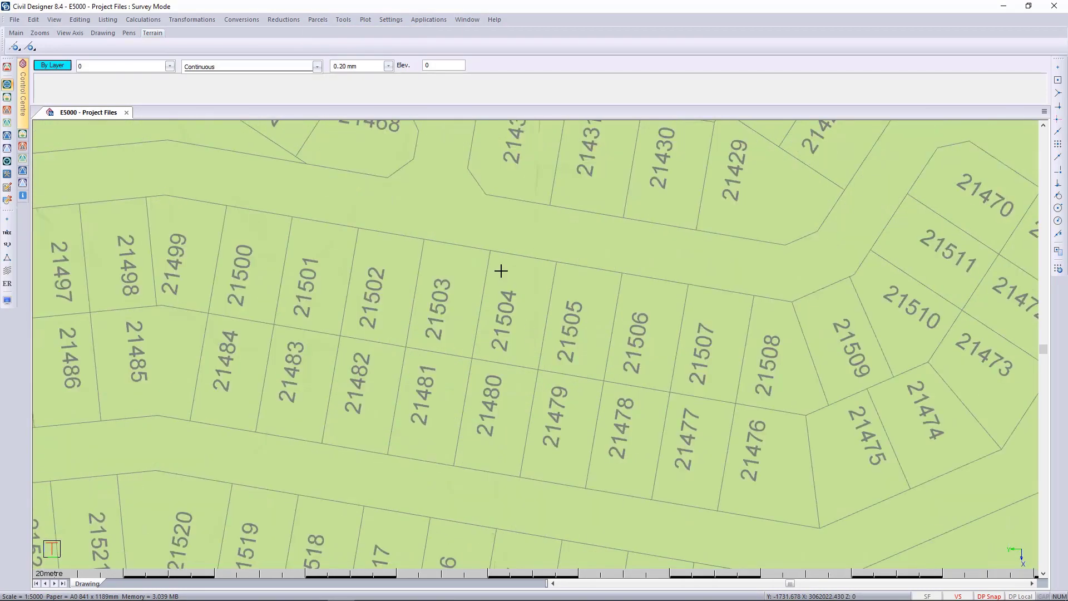
{"action": "right_click", "coordinate": [479, 270]}
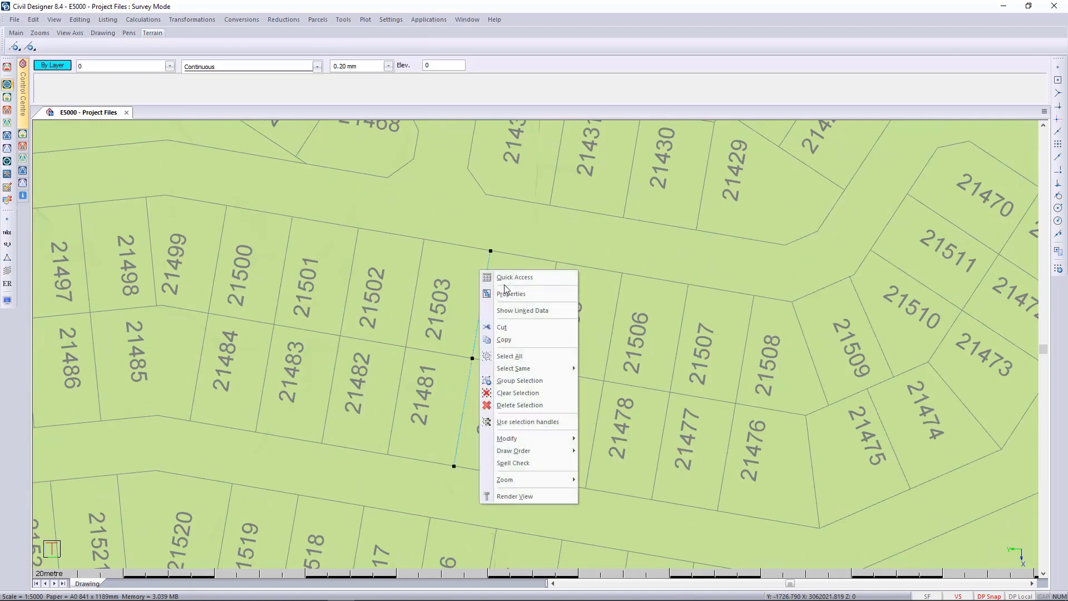
{"action": "left_click", "coordinate": [512, 294]}
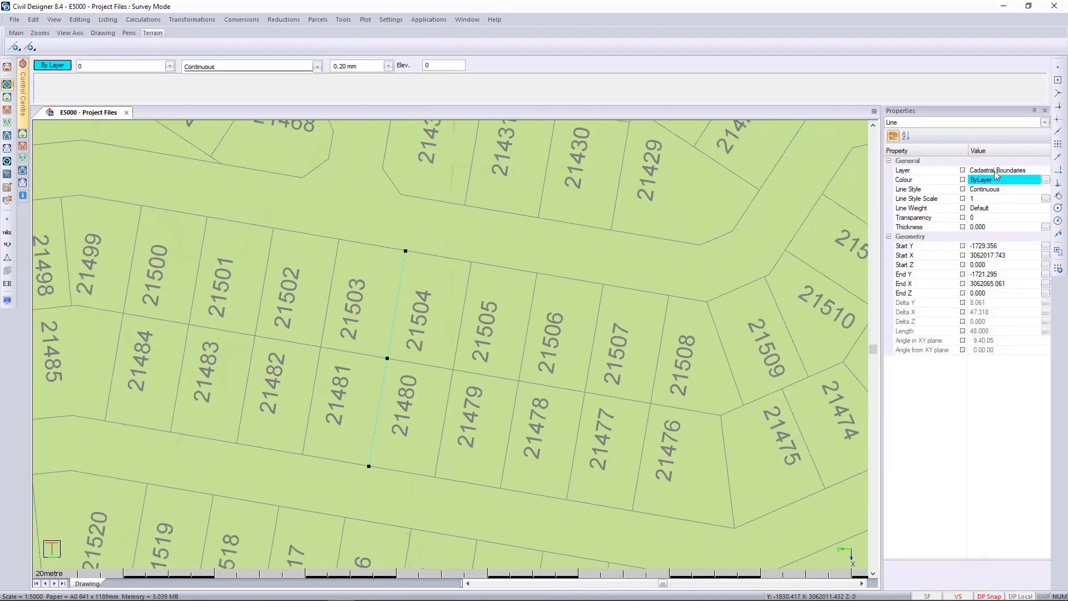
{"action": "left_click", "coordinate": [452, 287]}
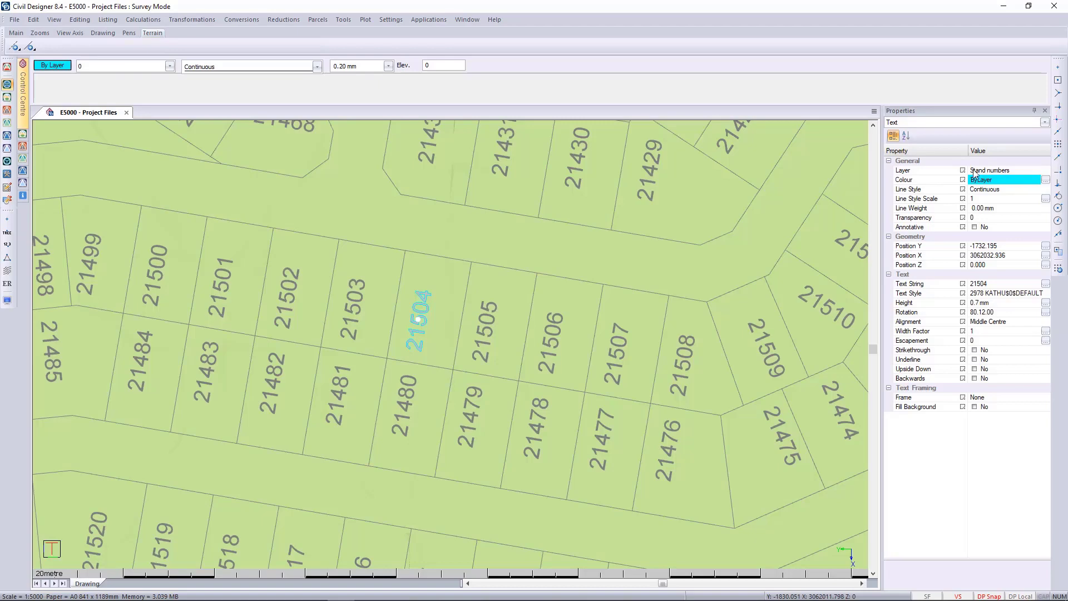
{"action": "key", "text": "Escape"}
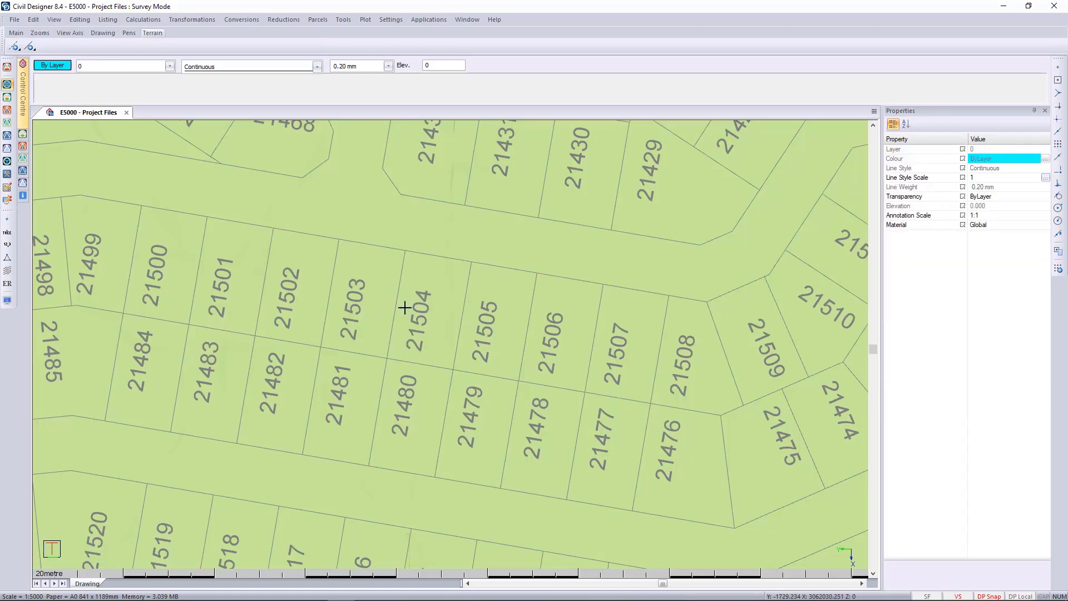
Step: Create parcels from the Stand numbers layer with a 500 m search radius, 5000 m2 maximum area and 50 mm tolerance, drawing them while processing
{"action": "right_click", "coordinate": [404, 307]}
{"action": "key", "text": "a"}
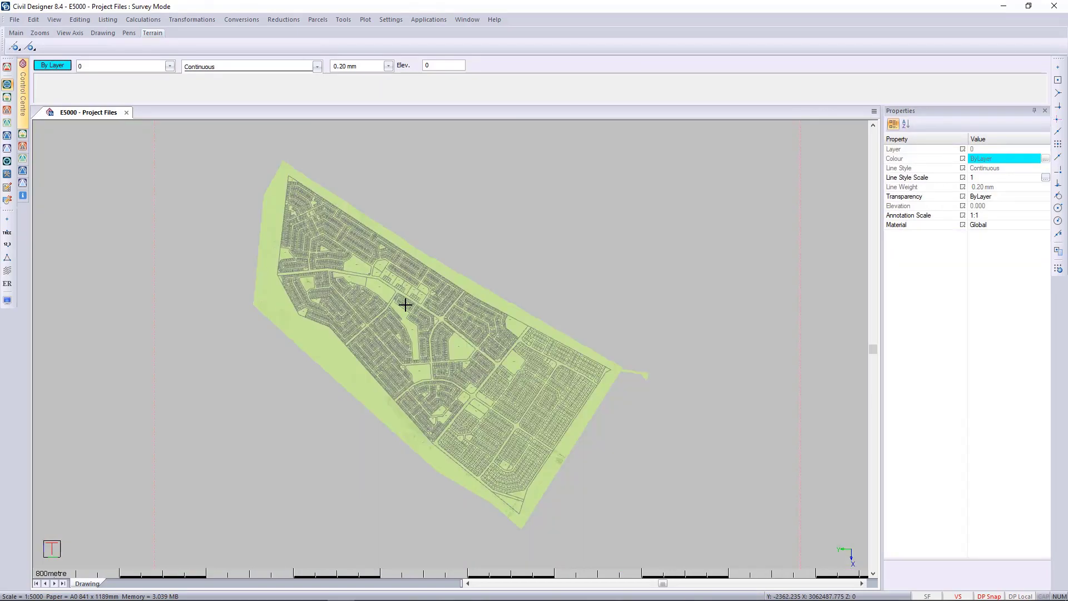
{"action": "scroll", "coordinate": [404, 305], "scroll_direction": "up", "scroll_amount": 1}
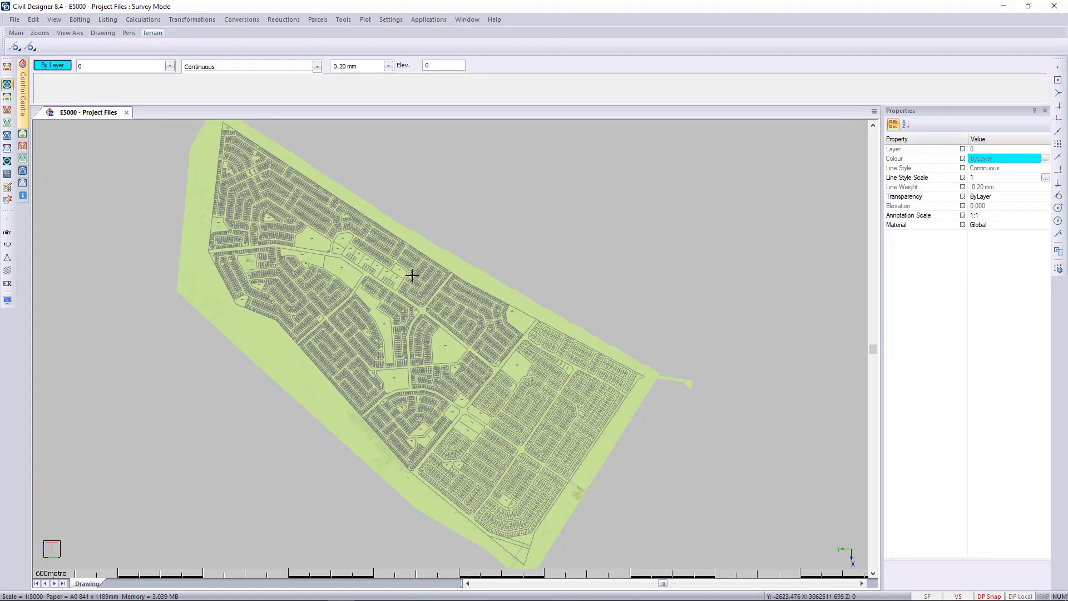
{"action": "left_click", "coordinate": [325, 21]}
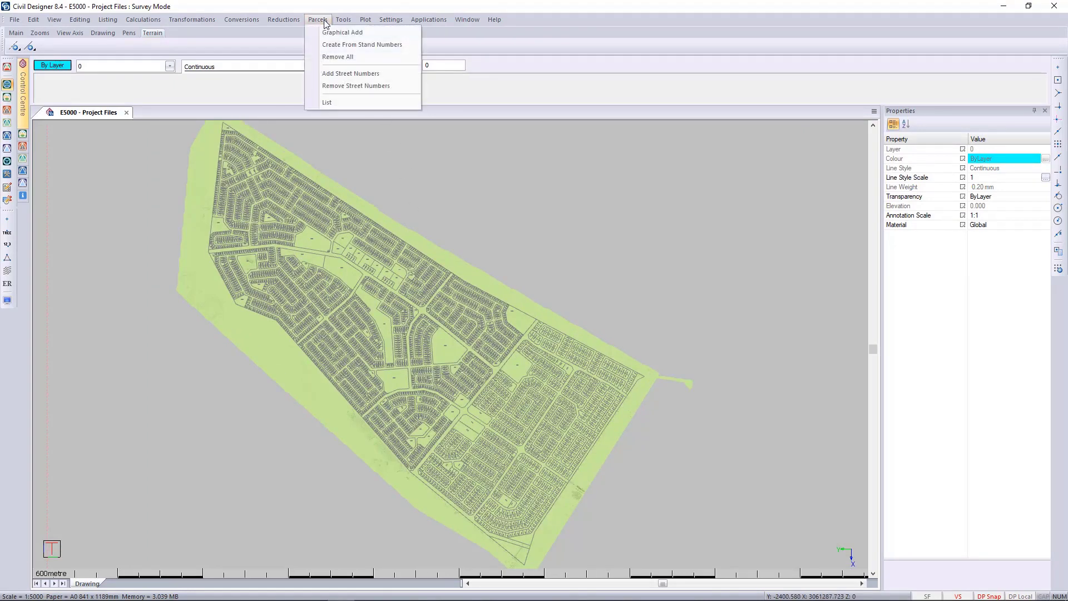
{"action": "left_click", "coordinate": [347, 46]}
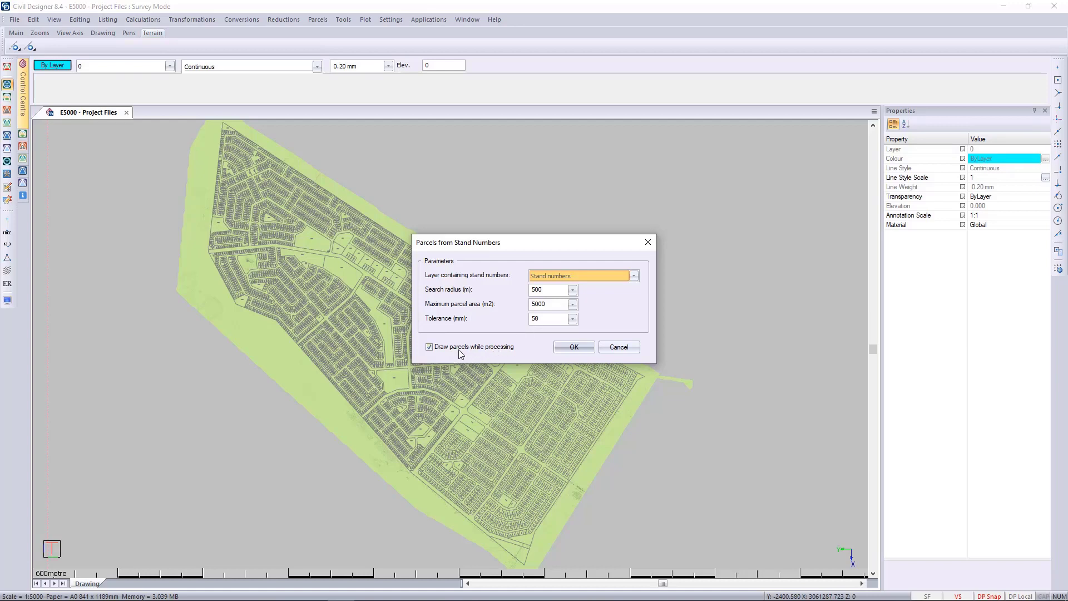
{"action": "left_click", "coordinate": [584, 347]}
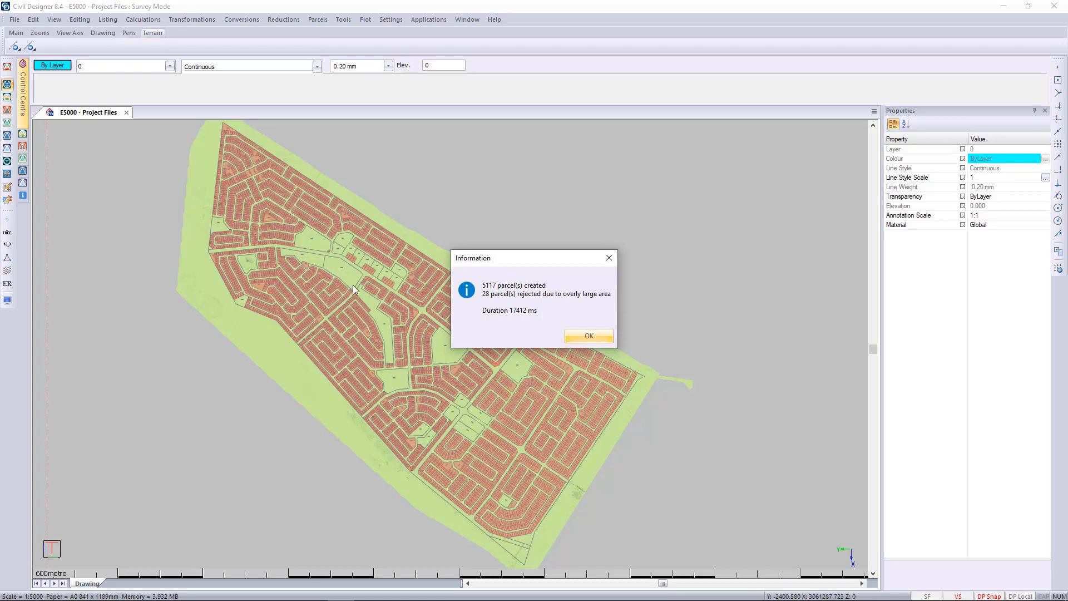
{"action": "left_click", "coordinate": [590, 335]}
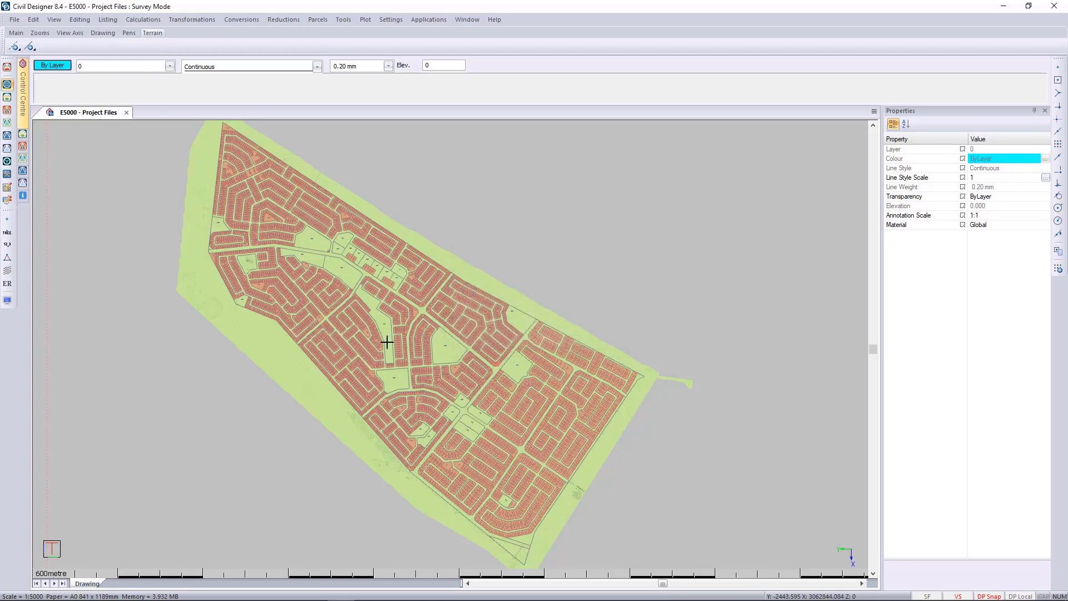
Step: Review the parcel display settings and the fields available for the annotation text template
{"action": "left_click", "coordinate": [7, 300]}
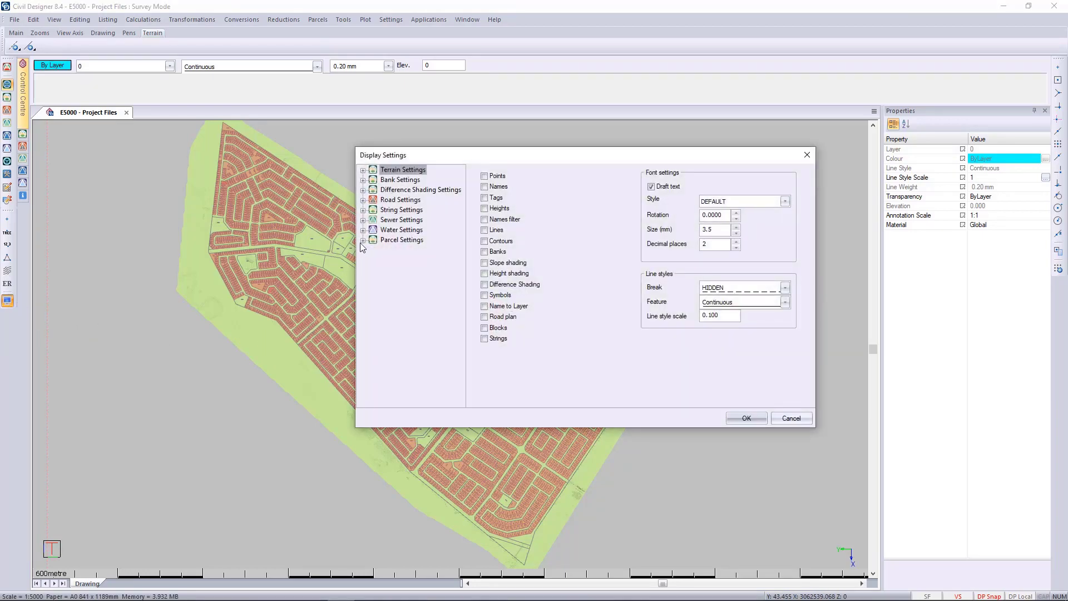
{"action": "left_click", "coordinate": [362, 240]}
{"action": "left_click", "coordinate": [394, 250]}
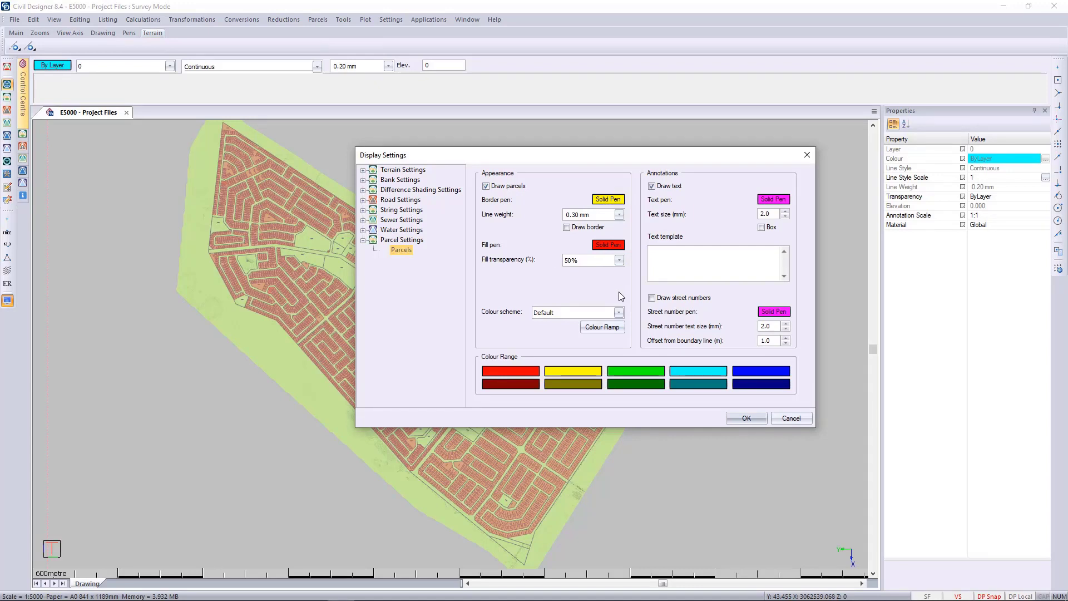
{"action": "right_click", "coordinate": [667, 255]}
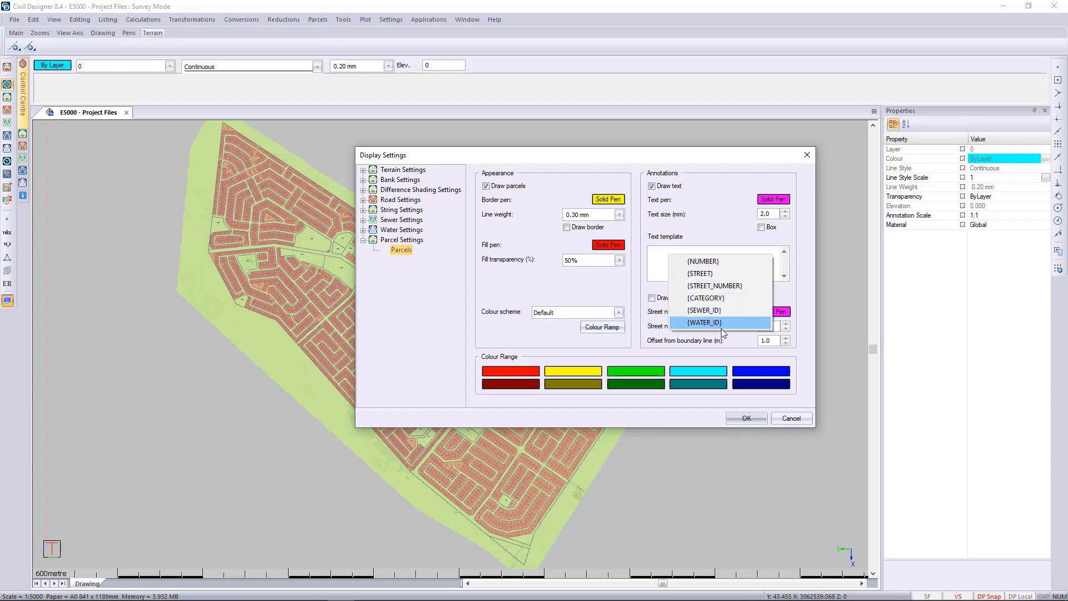
{"action": "left_click", "coordinate": [600, 290]}
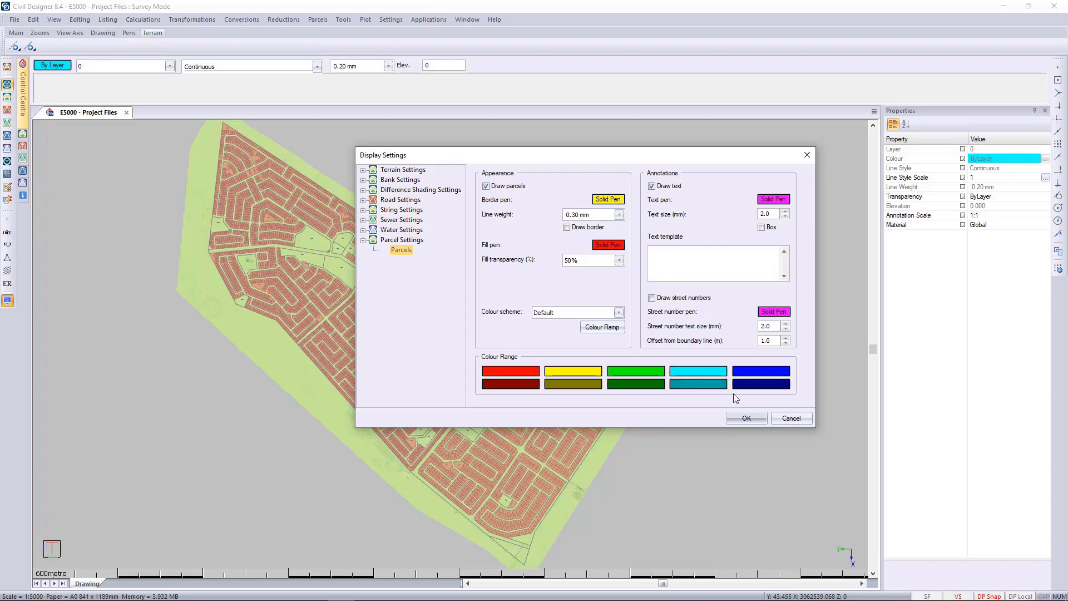
{"action": "left_click", "coordinate": [752, 419]}
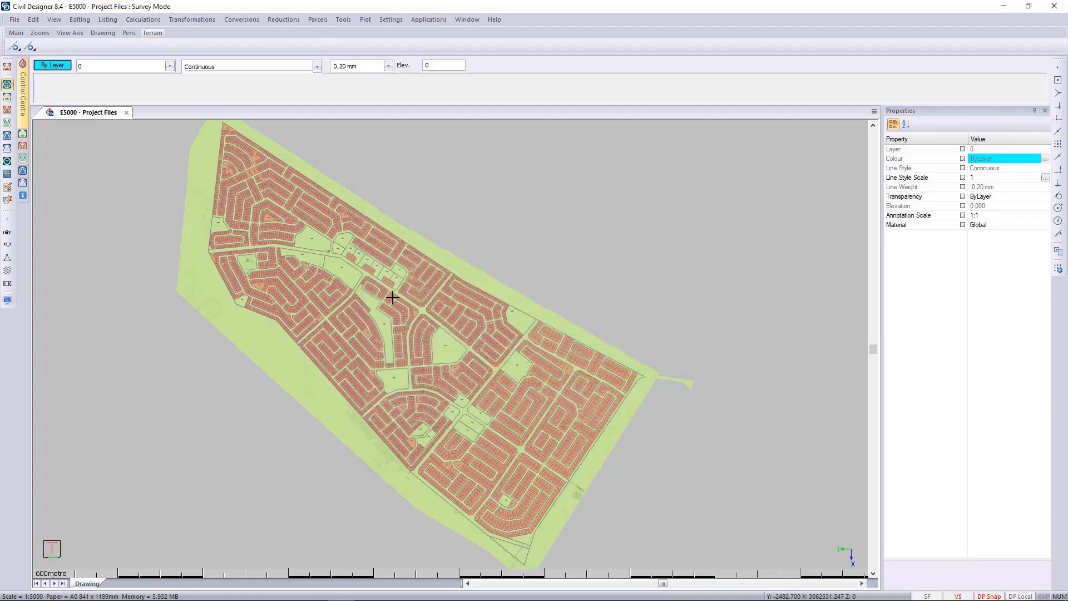
Step: Inspect the properties and attributes of parcel 19501, and close the properties view
{"action": "scroll", "coordinate": [393, 297], "scroll_direction": "up", "scroll_amount": 10}
{"action": "left_click", "coordinate": [448, 351]}
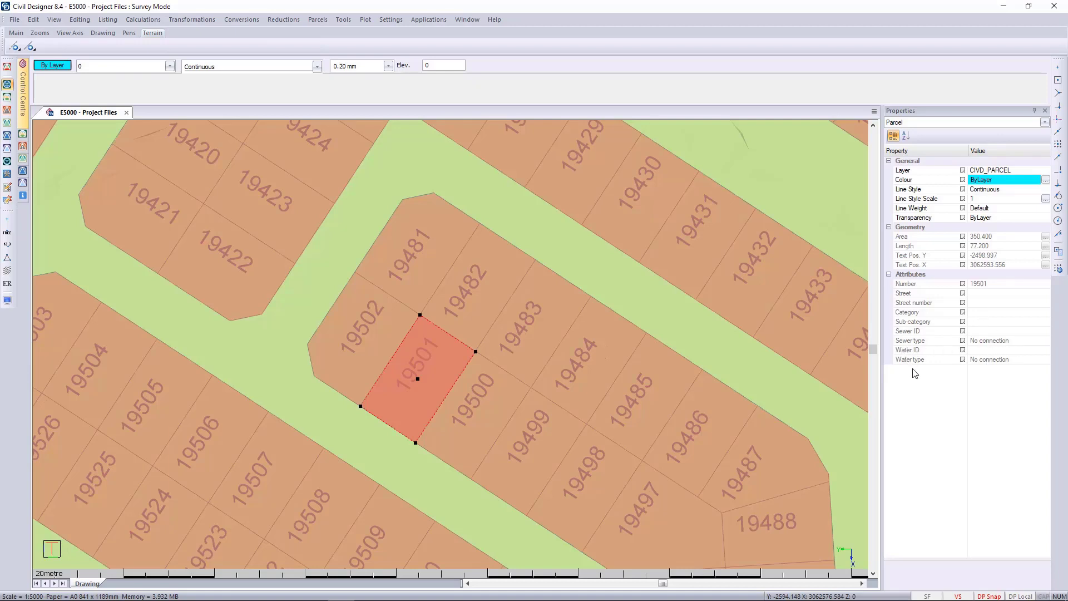
{"action": "scroll", "coordinate": [487, 327], "scroll_direction": "down", "scroll_amount": 5}
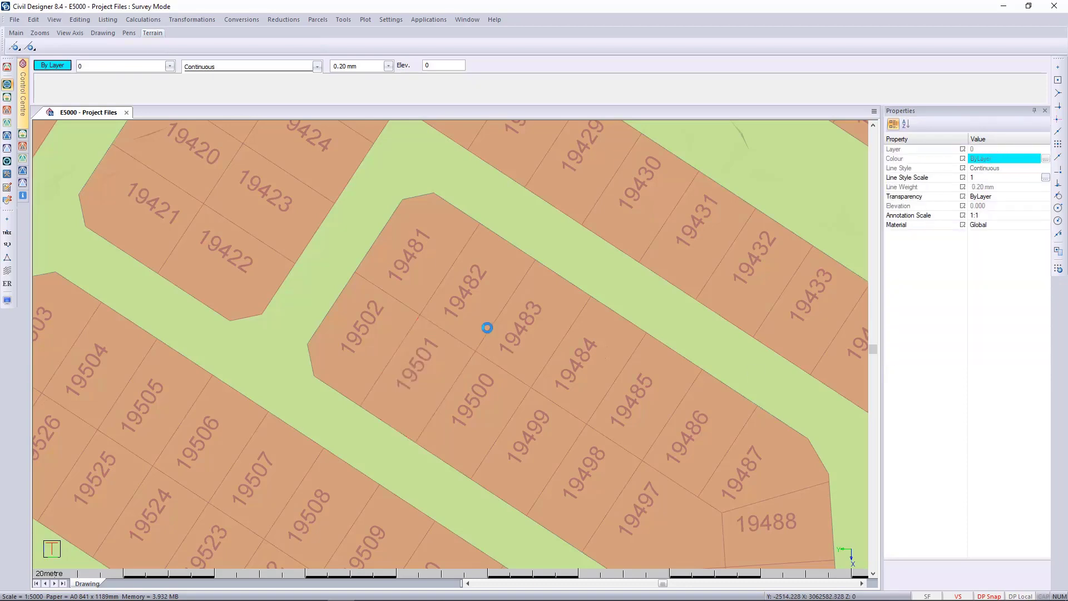
{"action": "scroll", "coordinate": [487, 328], "scroll_direction": "down", "scroll_amount": 5}
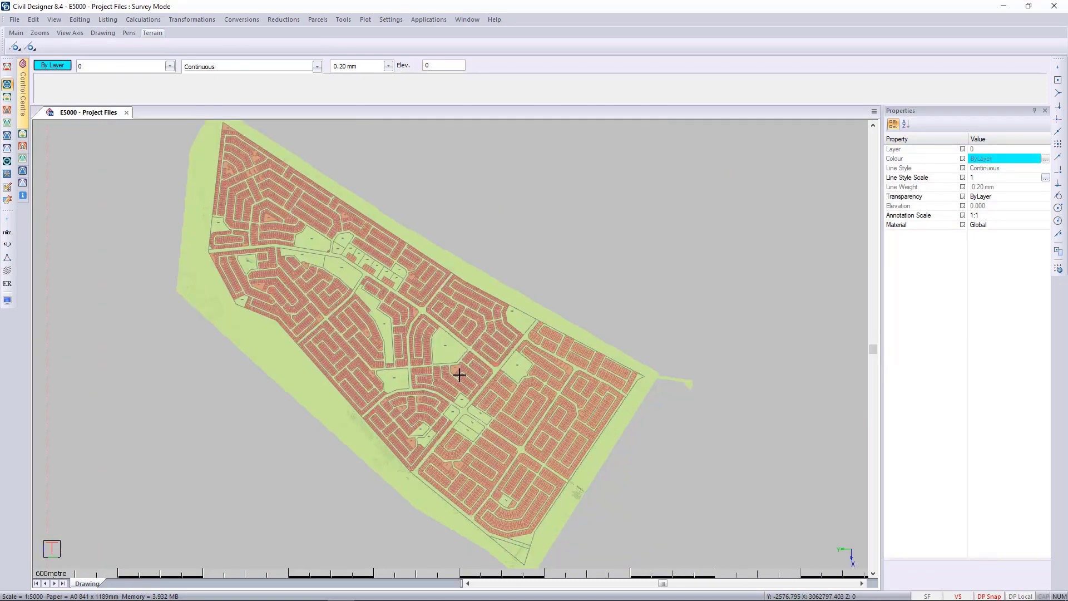
{"action": "left_click", "coordinate": [1045, 111]}
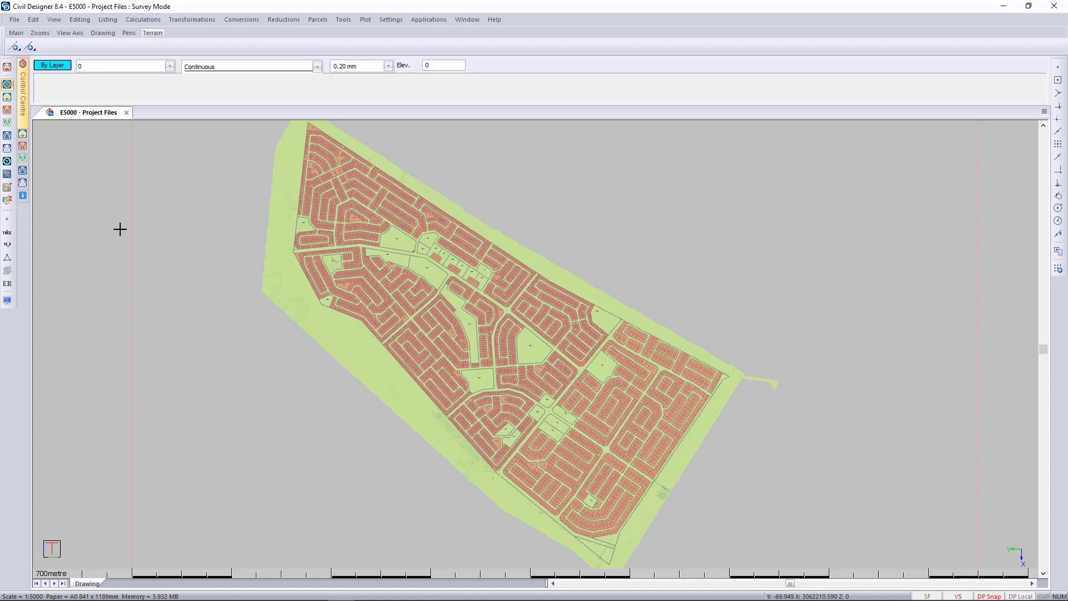
Step: Export only the parcels to a LandXML file named E5000 in the Tutor folder, without negating the coordinates
{"action": "left_click", "coordinate": [15, 20]}
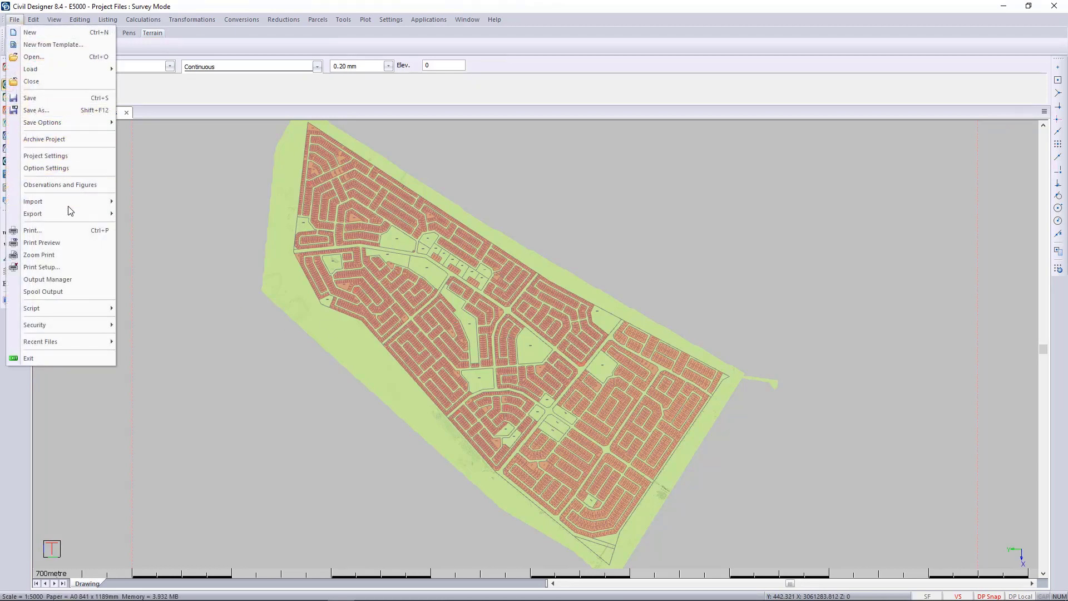
{"action": "mouse_move", "coordinate": [75, 218]}
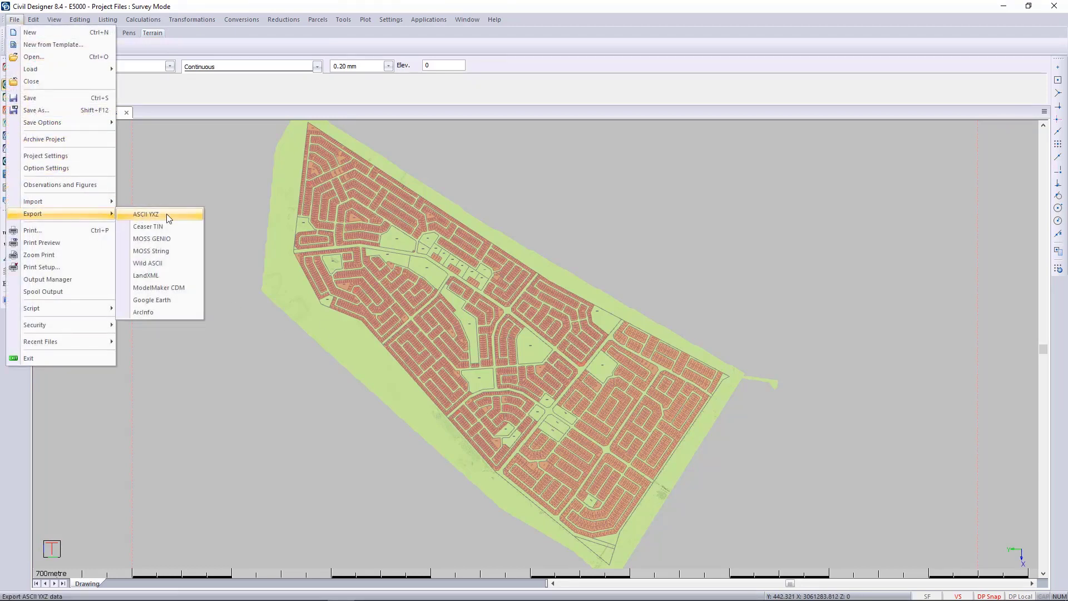
{"action": "left_click", "coordinate": [189, 281]}
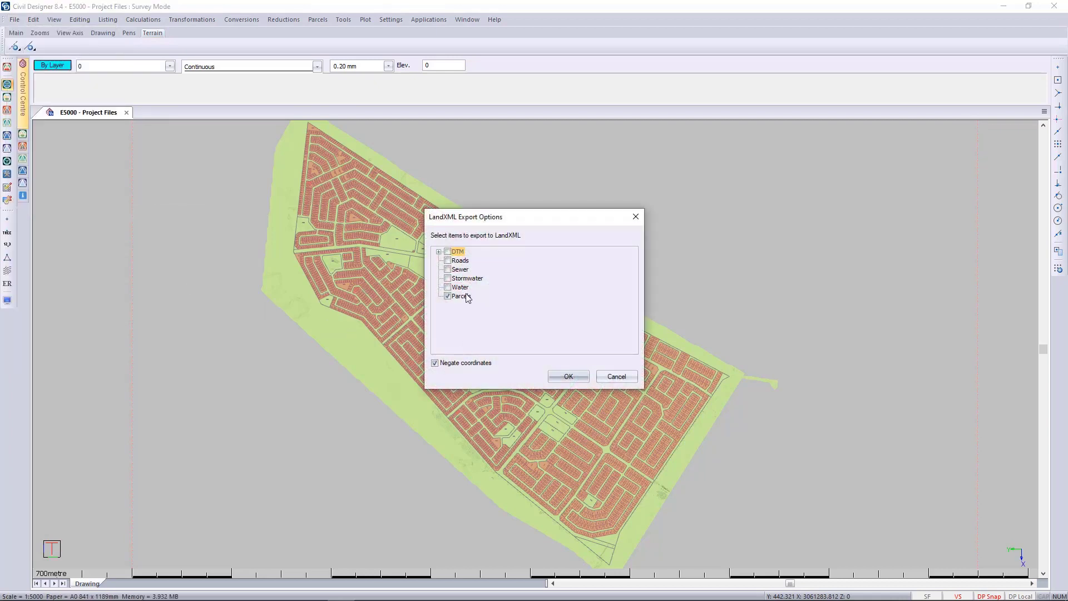
{"action": "left_click", "coordinate": [471, 365]}
{"action": "left_click", "coordinate": [568, 376]}
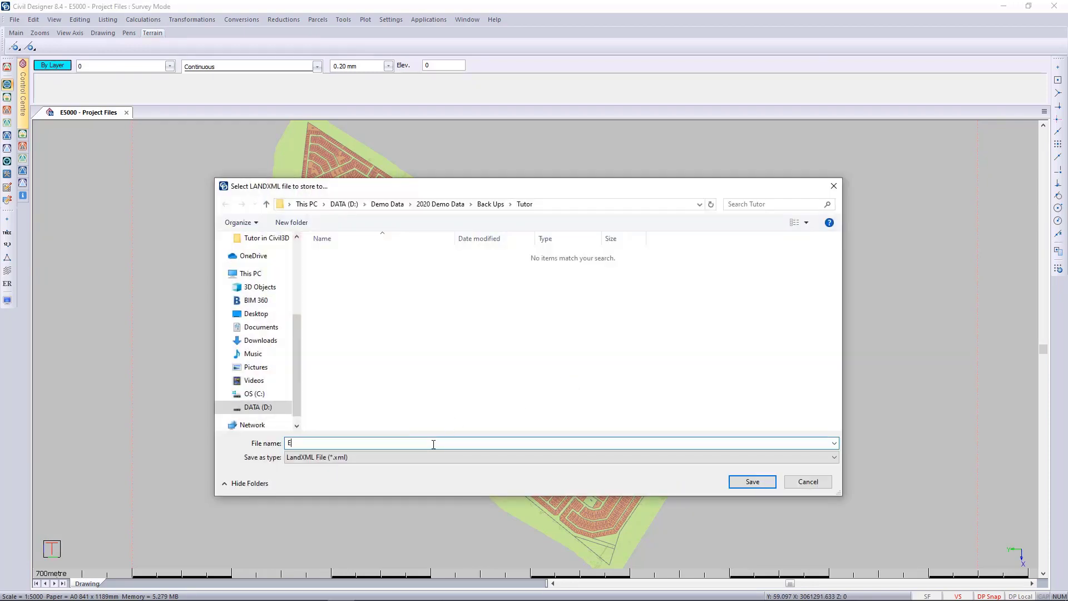
{"action": "type", "text": "000"}
{"action": "left_click", "coordinate": [763, 485]}
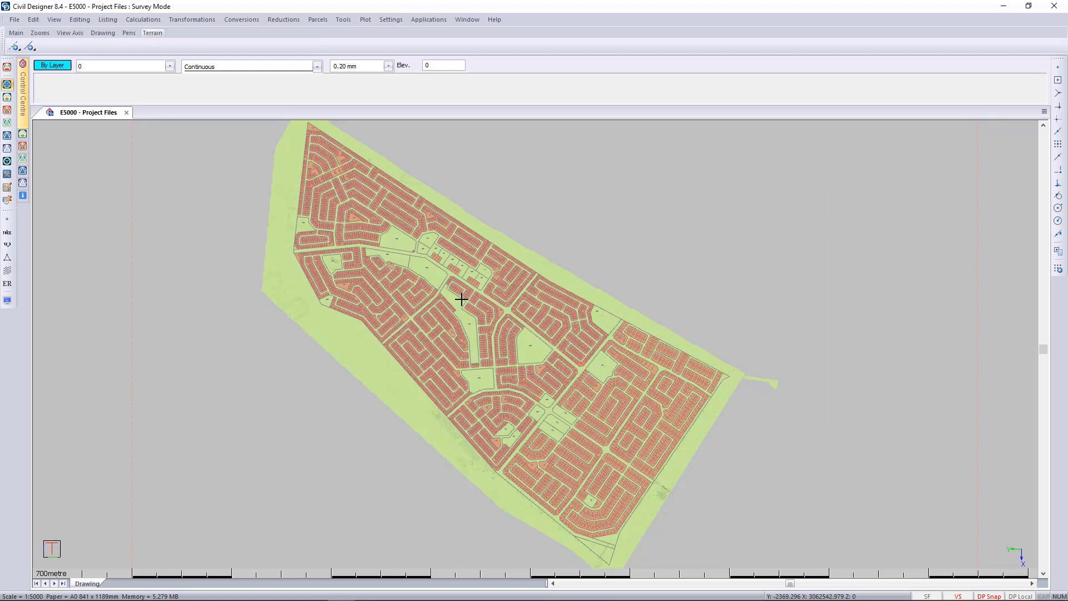
Step: Remove all parcels from the drawing and re-import them from the E5000 LandXML file, with only Parcels ticked and Negate coordinates off
{"action": "left_click", "coordinate": [323, 21]}
{"action": "left_click", "coordinate": [338, 57]}
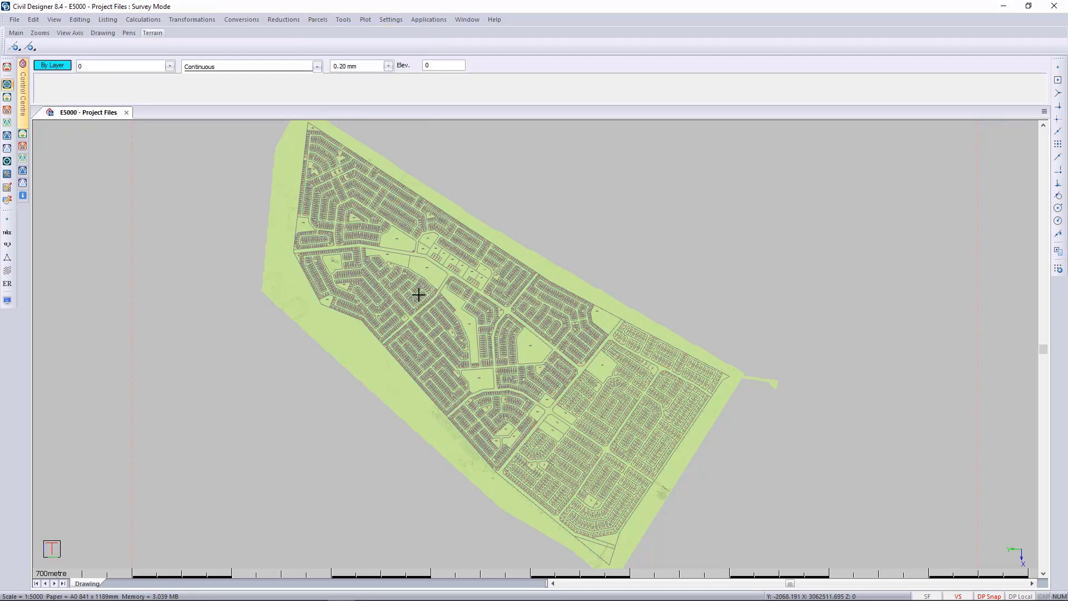
{"action": "left_click", "coordinate": [14, 19]}
{"action": "mouse_move", "coordinate": [82, 205]}
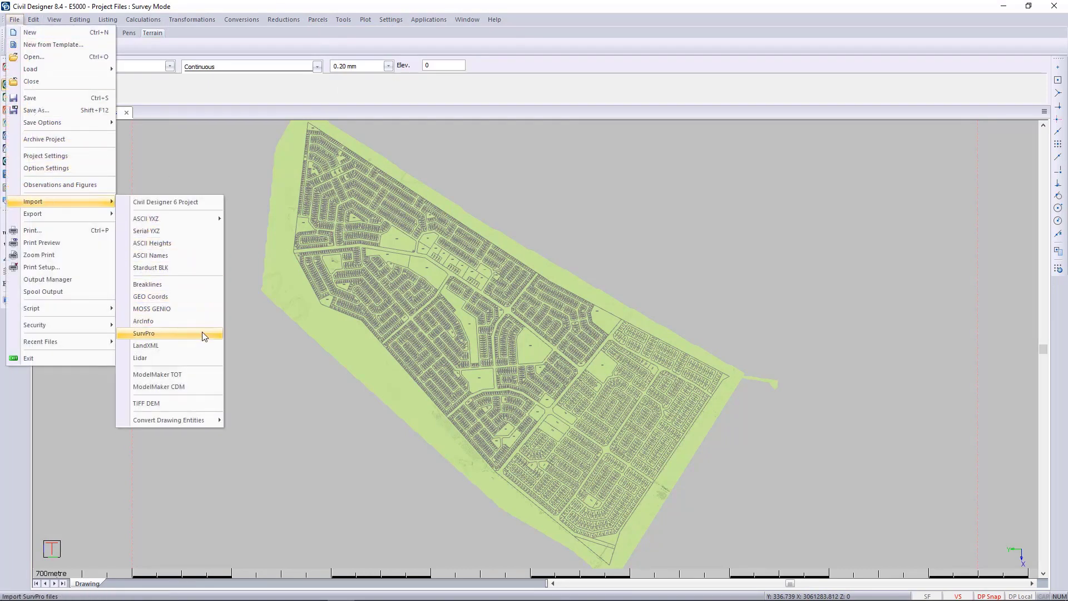
{"action": "left_click", "coordinate": [208, 346]}
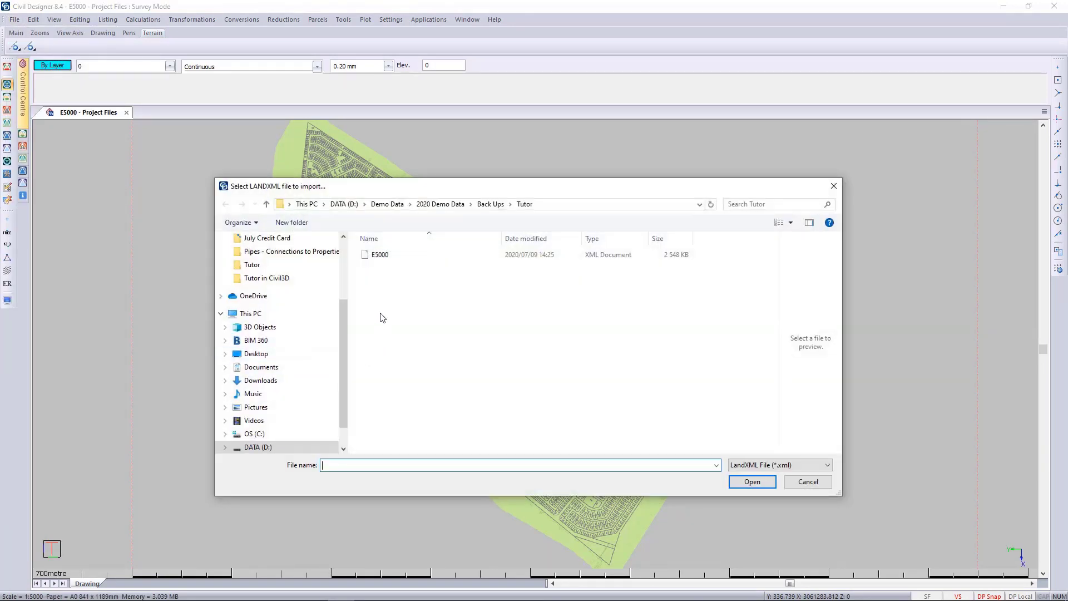
{"action": "left_click", "coordinate": [380, 255]}
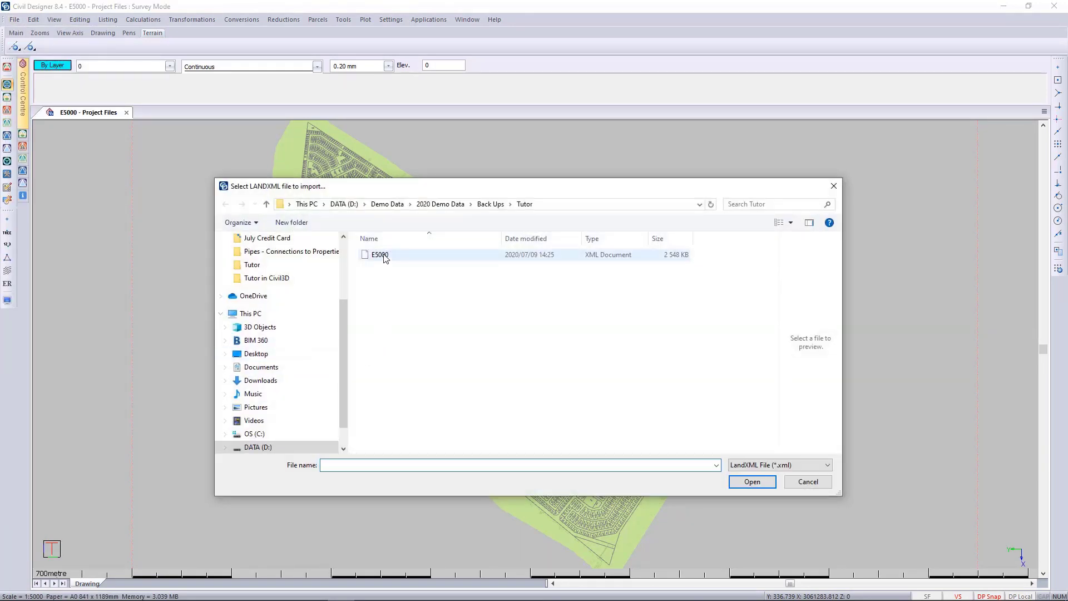
{"action": "left_click", "coordinate": [750, 482]}
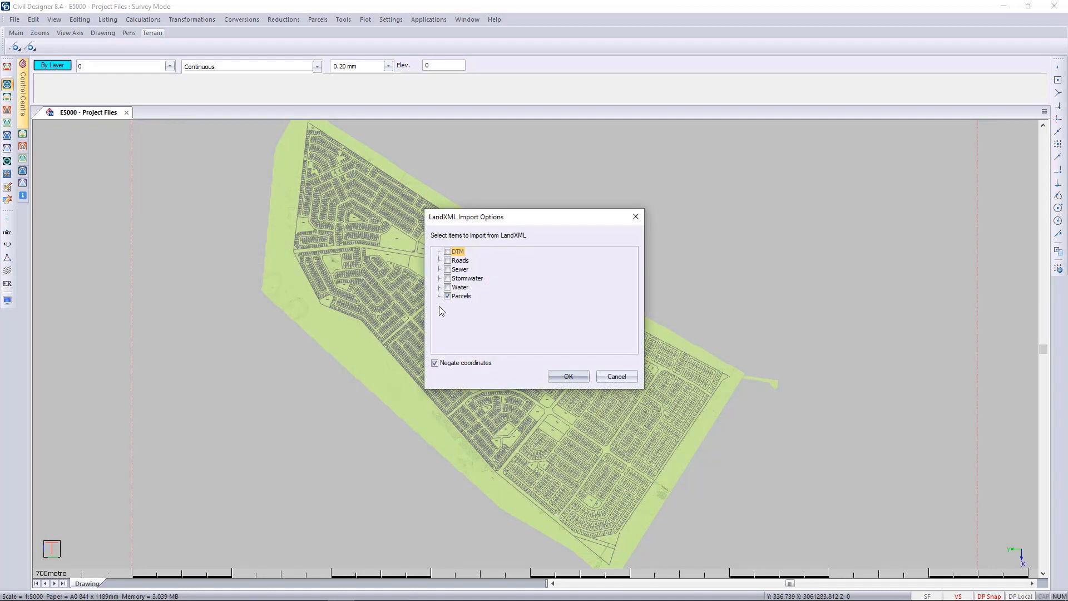
{"action": "left_click", "coordinate": [447, 296]}
{"action": "left_click", "coordinate": [460, 363]}
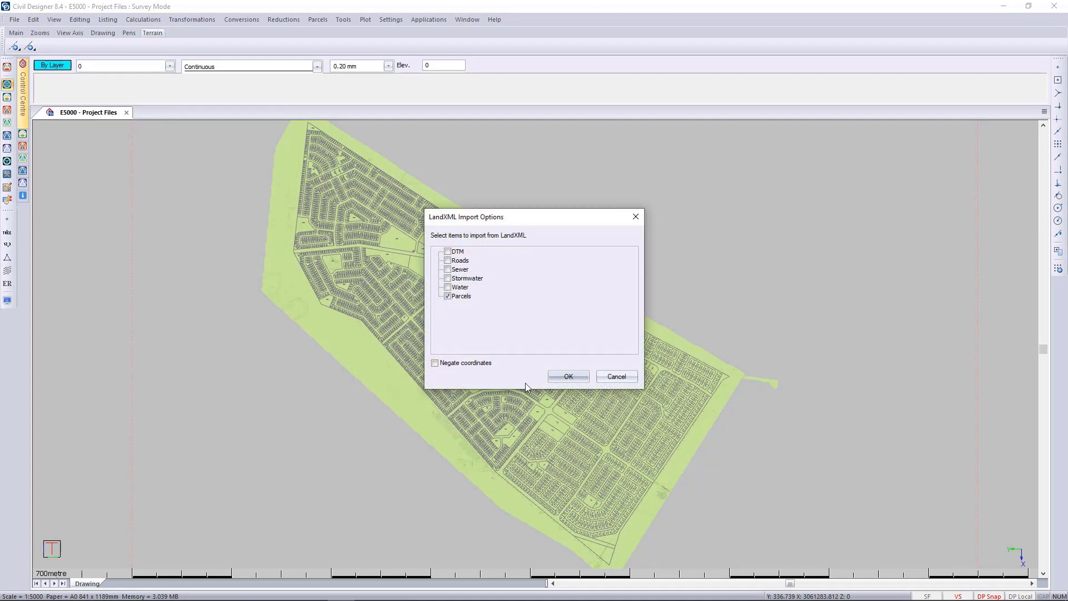
{"action": "left_click", "coordinate": [569, 377]}
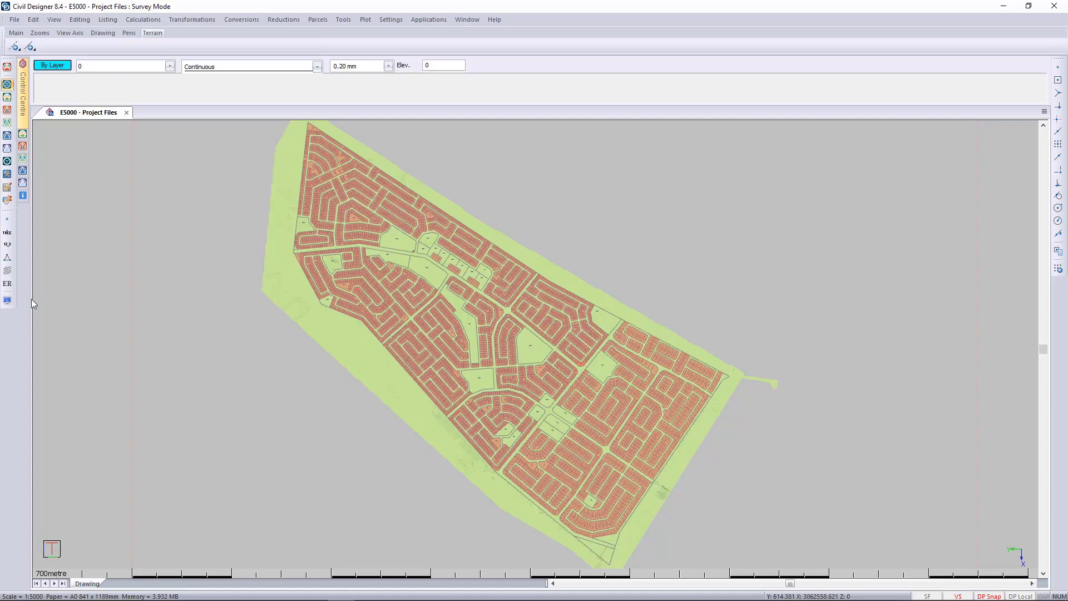
Step: Display the sewer layout, erf connection layout and sewer annotations through the sewer display settings
{"action": "left_click", "coordinate": [8, 300]}
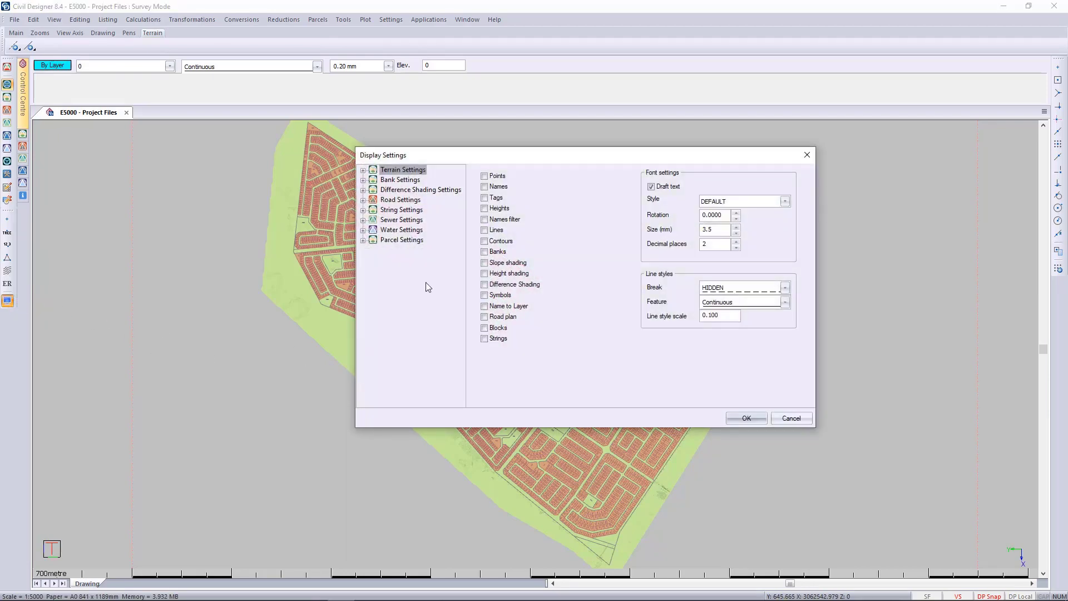
{"action": "left_click", "coordinate": [404, 219]}
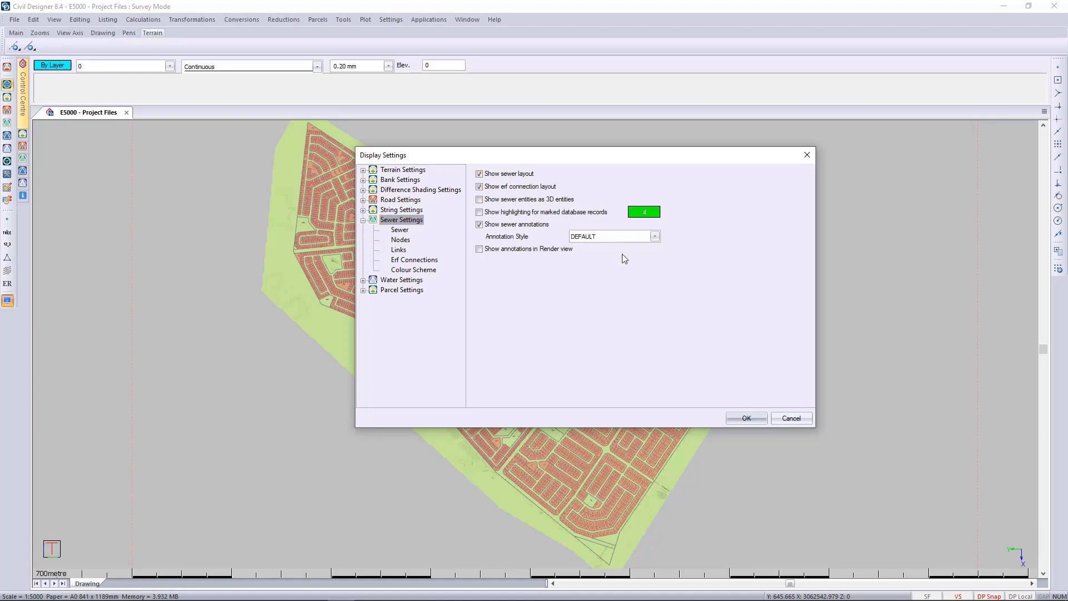
{"action": "left_click", "coordinate": [746, 417]}
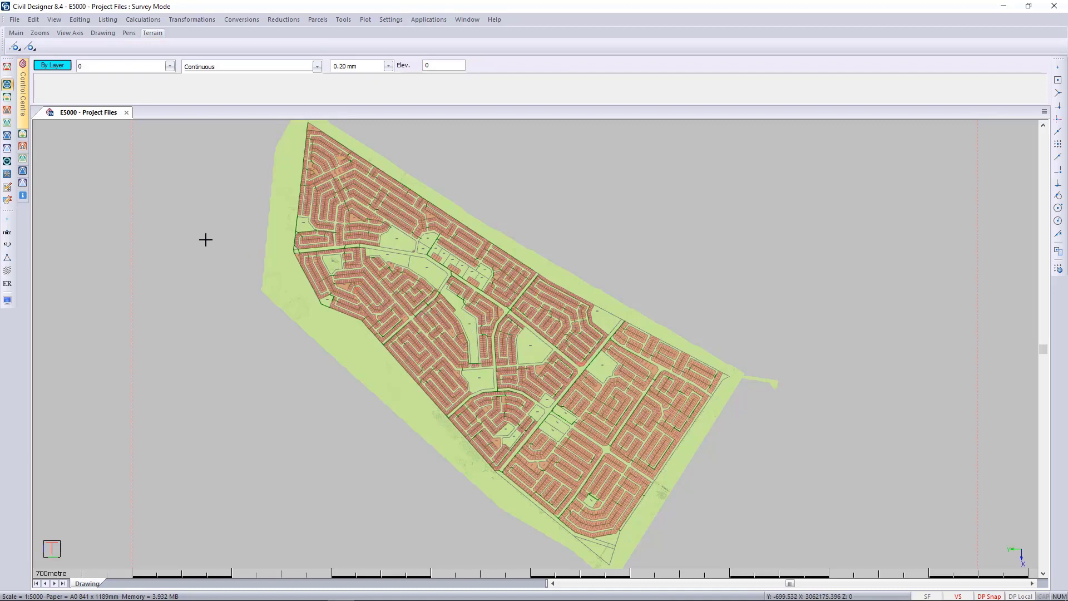
Step: Switch to Sewer mode and enable Dynamic Inflow Update in the design parameters
{"action": "left_click", "coordinate": [8, 124]}
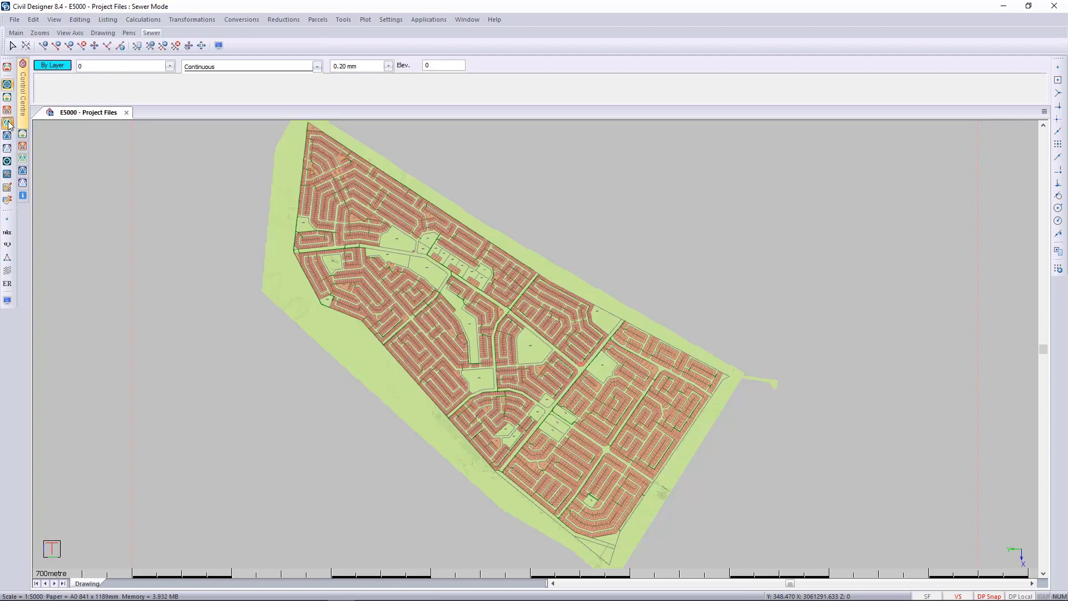
{"action": "left_click", "coordinate": [33, 20]}
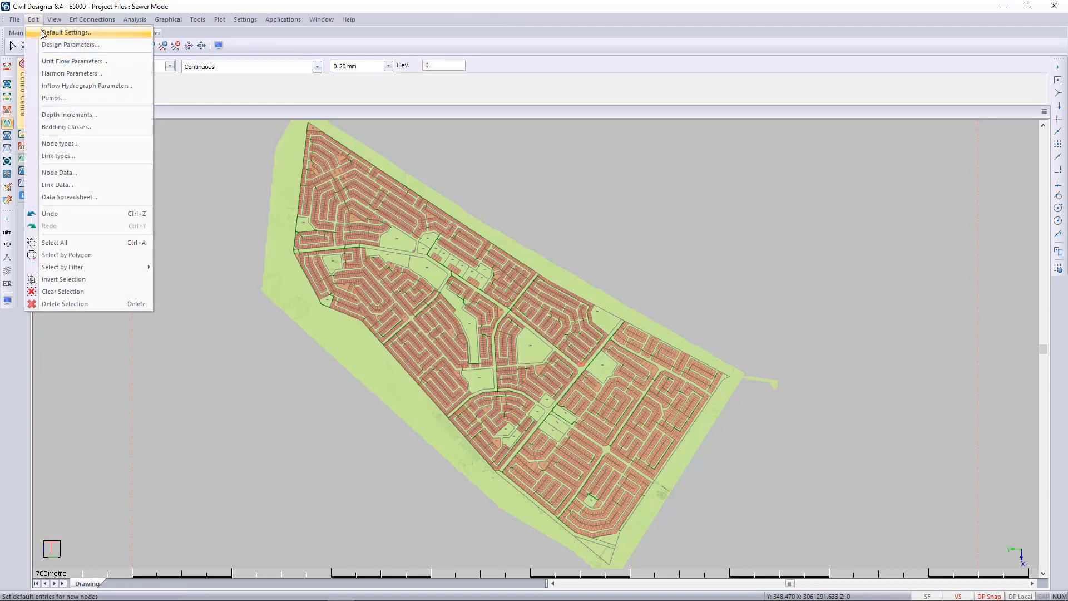
{"action": "left_click", "coordinate": [45, 45]}
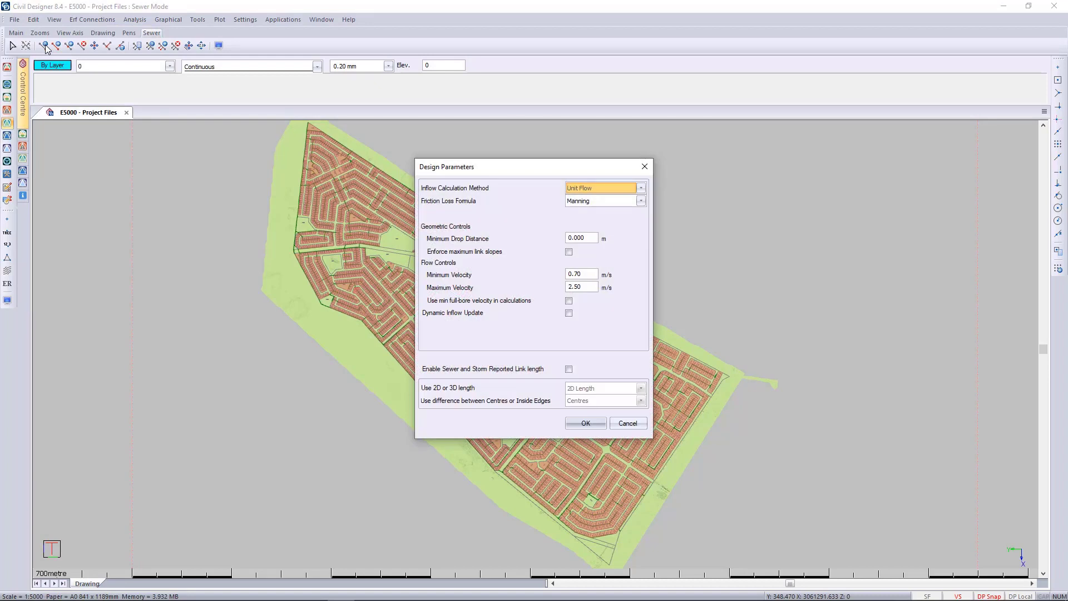
{"action": "left_click", "coordinate": [568, 315]}
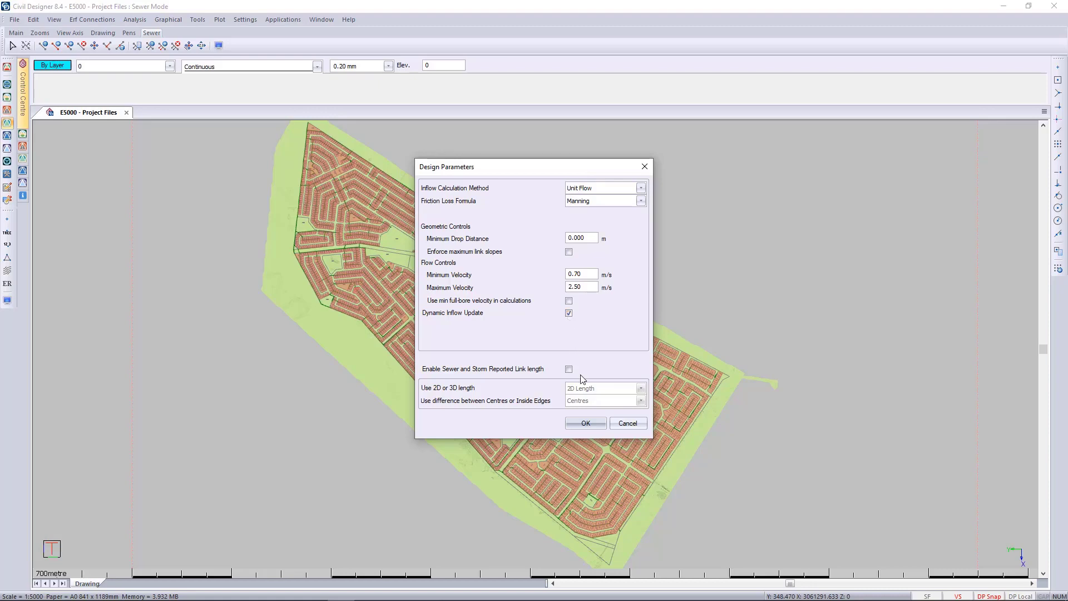
{"action": "left_click", "coordinate": [588, 421]}
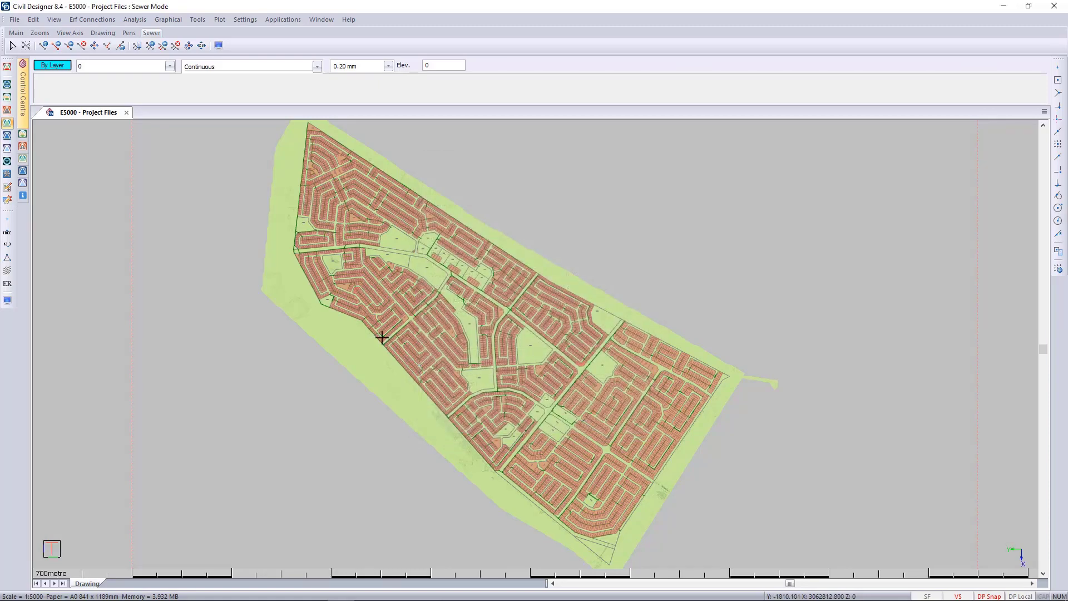
Step: Set the Unit Flow Inflow Class in the erf connection defaults to Low Income
{"action": "left_click", "coordinate": [92, 19]}
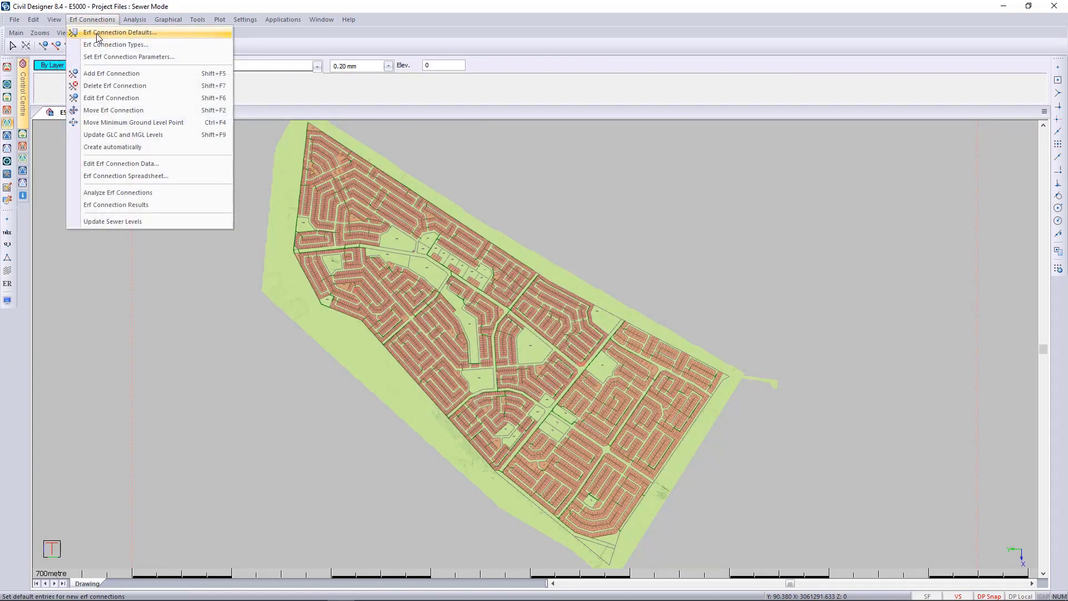
{"action": "left_click", "coordinate": [98, 37]}
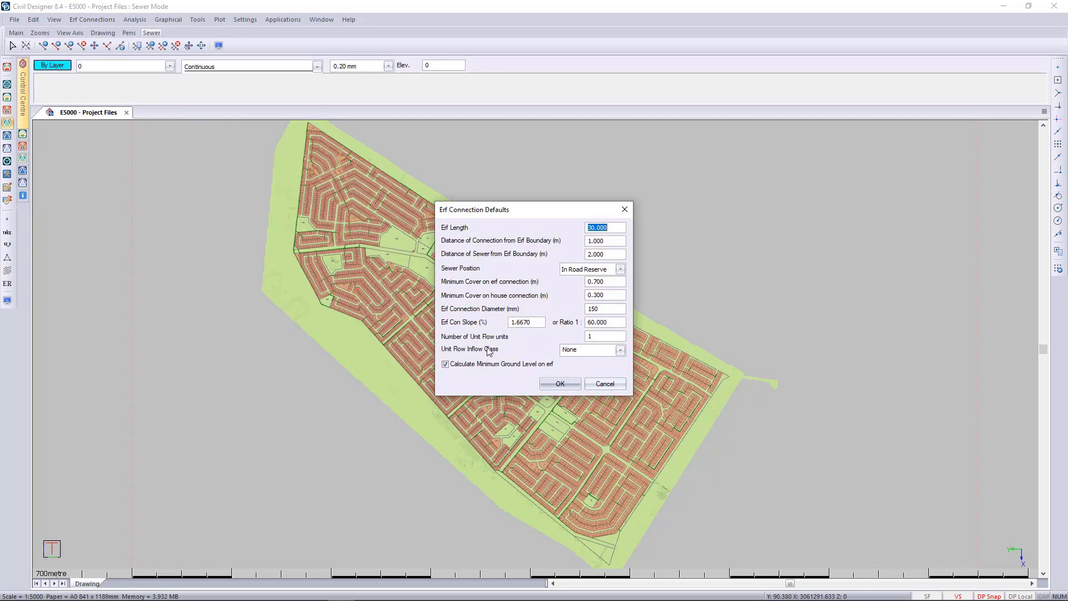
{"action": "left_click", "coordinate": [619, 350]}
{"action": "left_click", "coordinate": [594, 372]}
{"action": "left_click", "coordinate": [548, 381]}
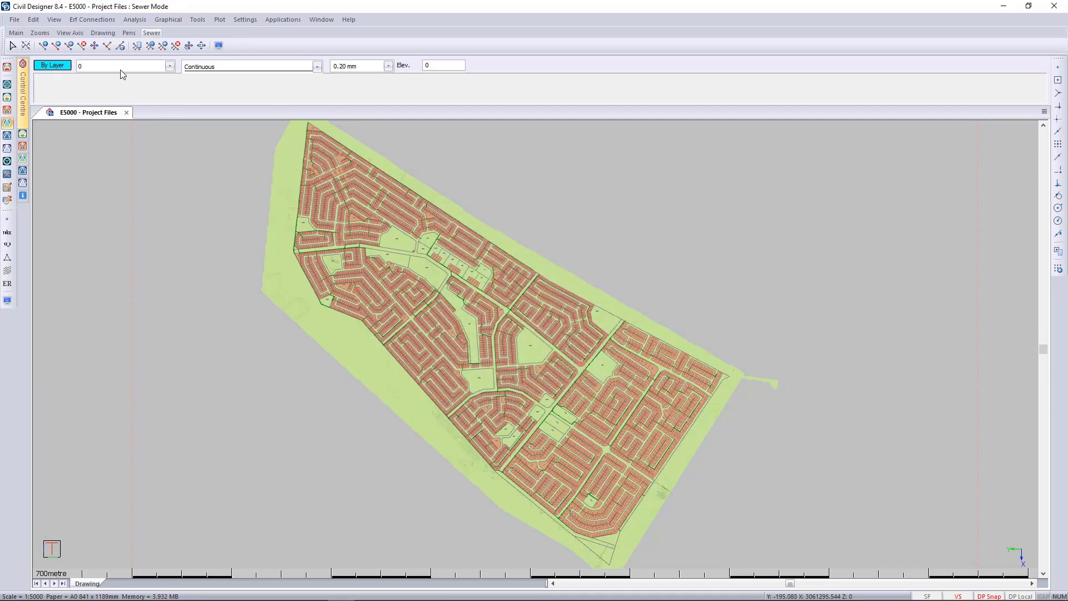
Step: Start automatic erf connection creation from the CIVD_PARCEL layer and set the Sewer Position in its connection defaults to Inside erf
{"action": "left_click", "coordinate": [103, 21]}
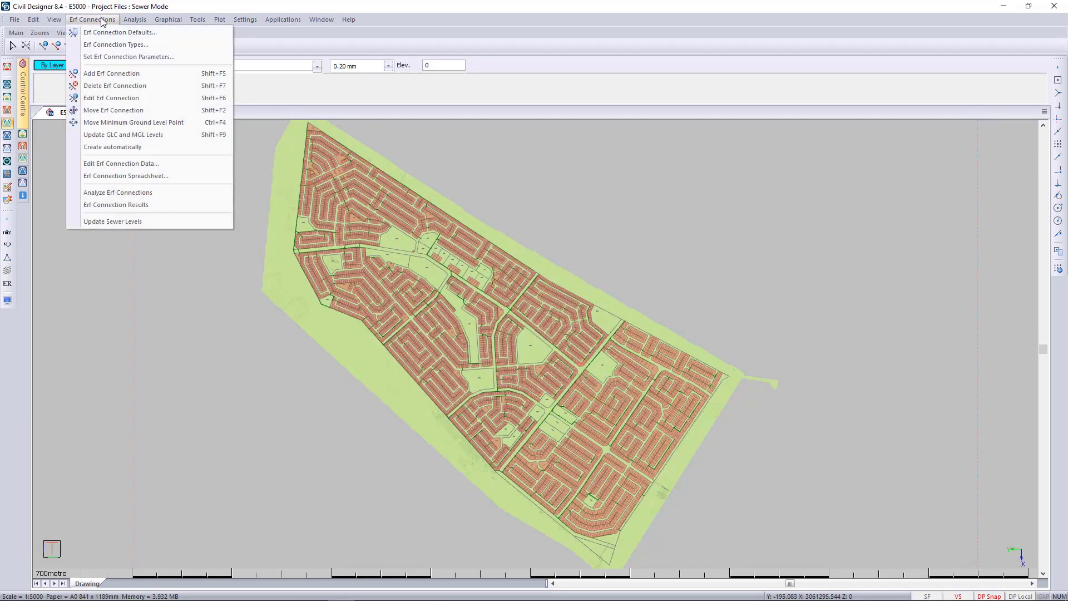
{"action": "left_click", "coordinate": [140, 148]}
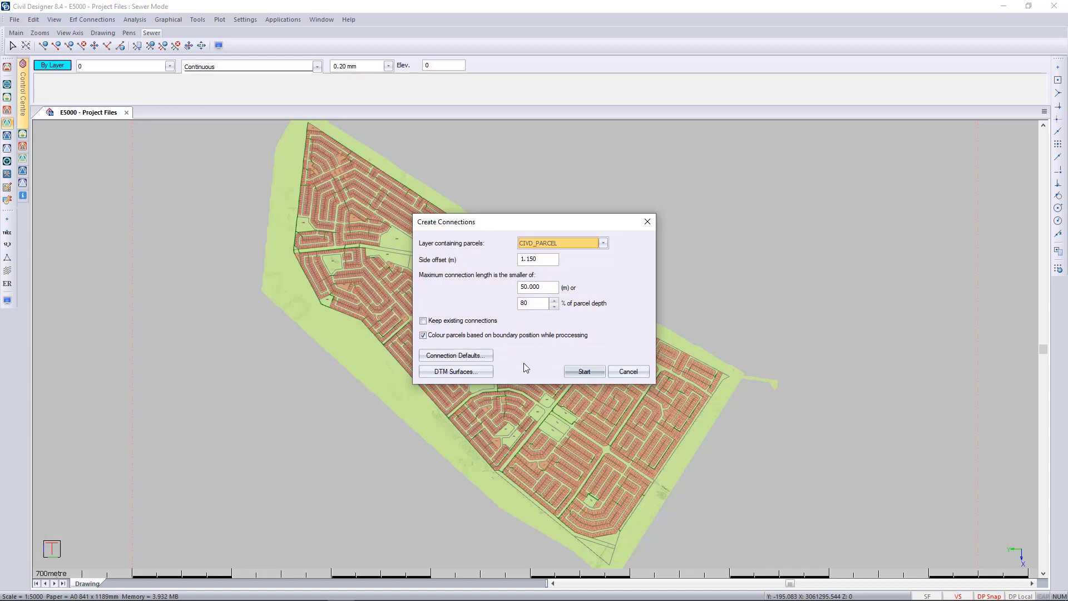
{"action": "left_click", "coordinate": [484, 361]}
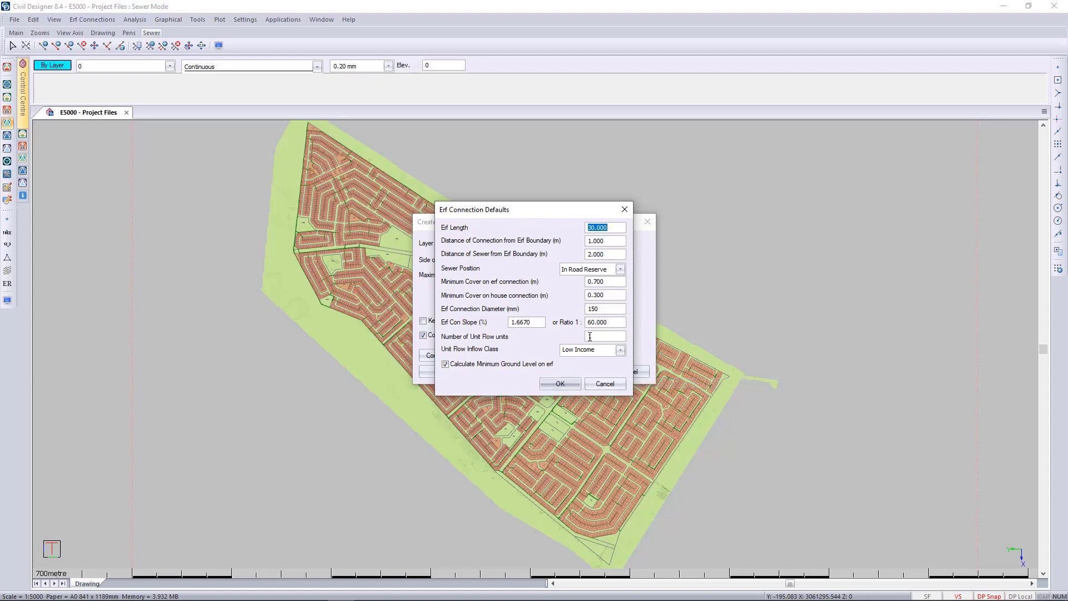
{"action": "left_click", "coordinate": [620, 269]}
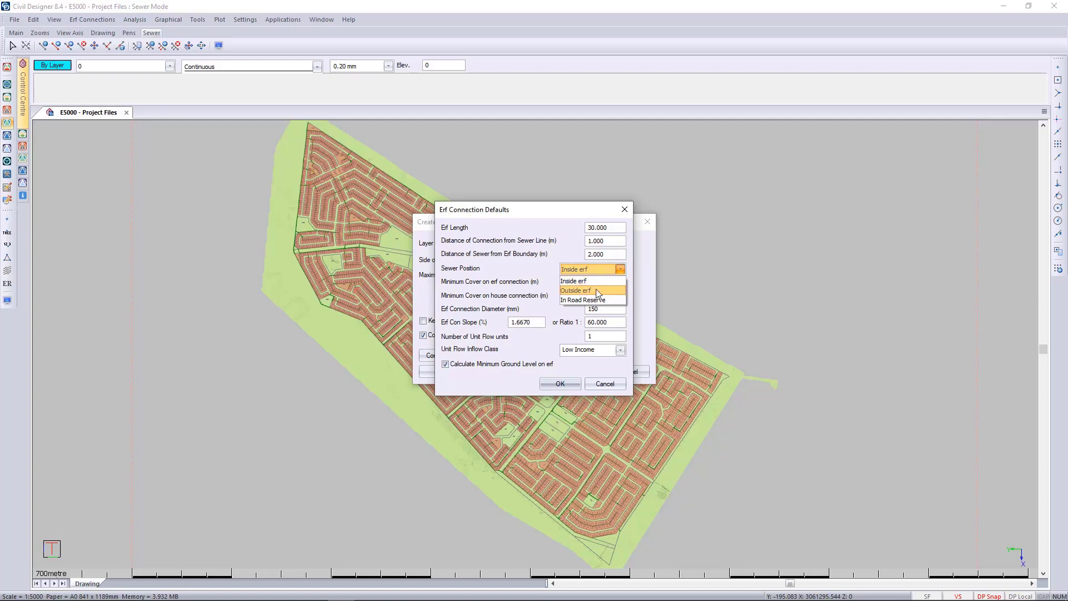
{"action": "left_click", "coordinate": [512, 271]}
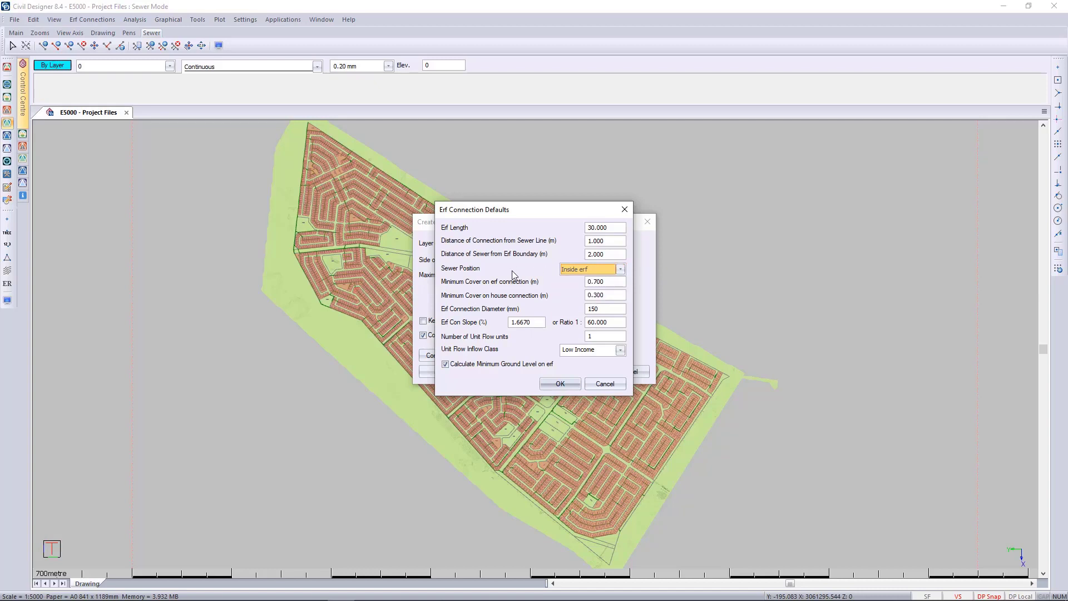
{"action": "left_click", "coordinate": [559, 384]}
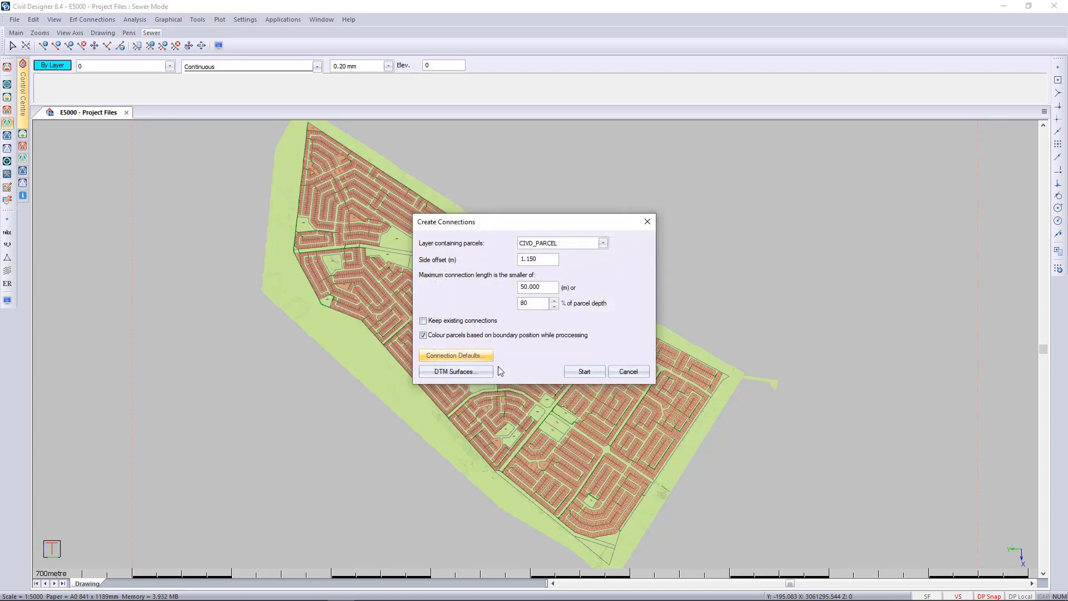
Step: Set the DTM surfaces for the intermediate and hard materials to None, keeping DTM S1 NGL for soft material without activating Surface 2
{"action": "left_click", "coordinate": [461, 373]}
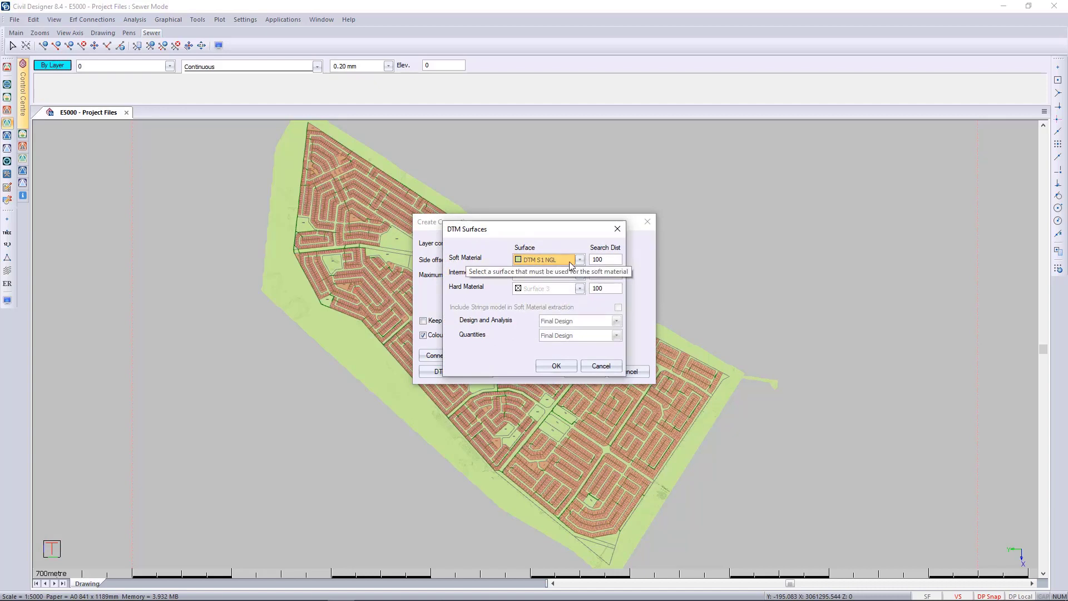
{"action": "left_click", "coordinate": [558, 369]}
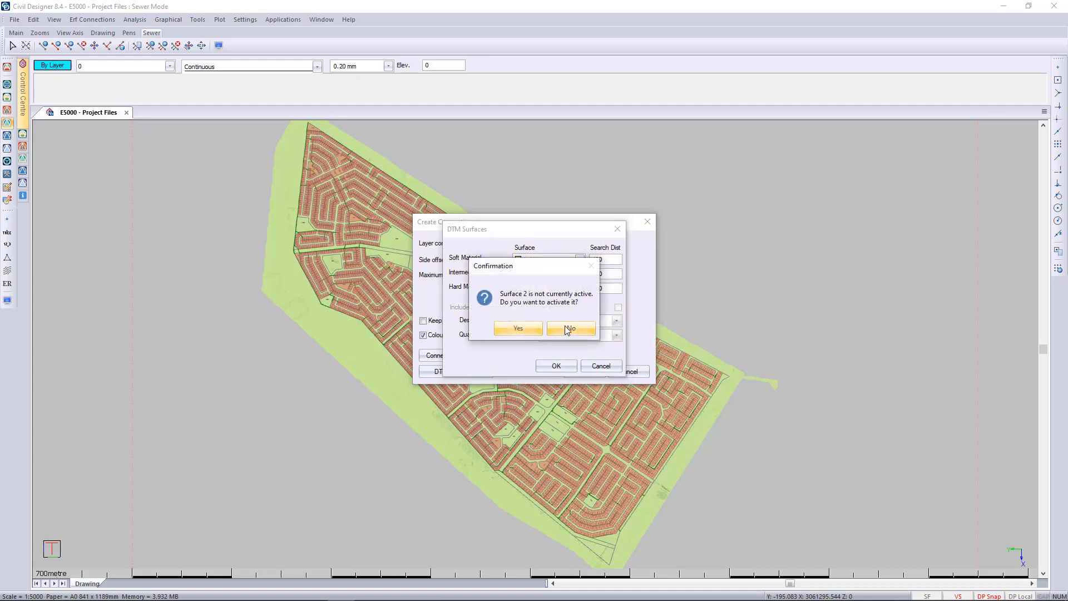
{"action": "left_click", "coordinate": [568, 328]}
{"action": "left_click", "coordinate": [559, 273]}
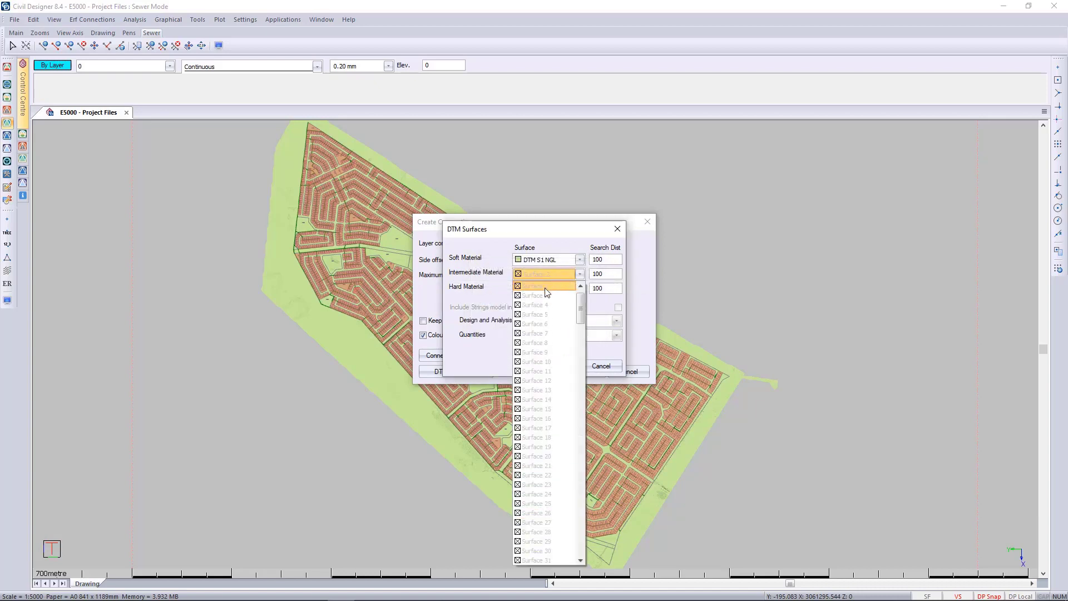
{"action": "scroll", "coordinate": [547, 293], "scroll_direction": "up", "scroll_amount": 1}
{"action": "left_click", "coordinate": [543, 286]}
{"action": "left_click", "coordinate": [540, 287]}
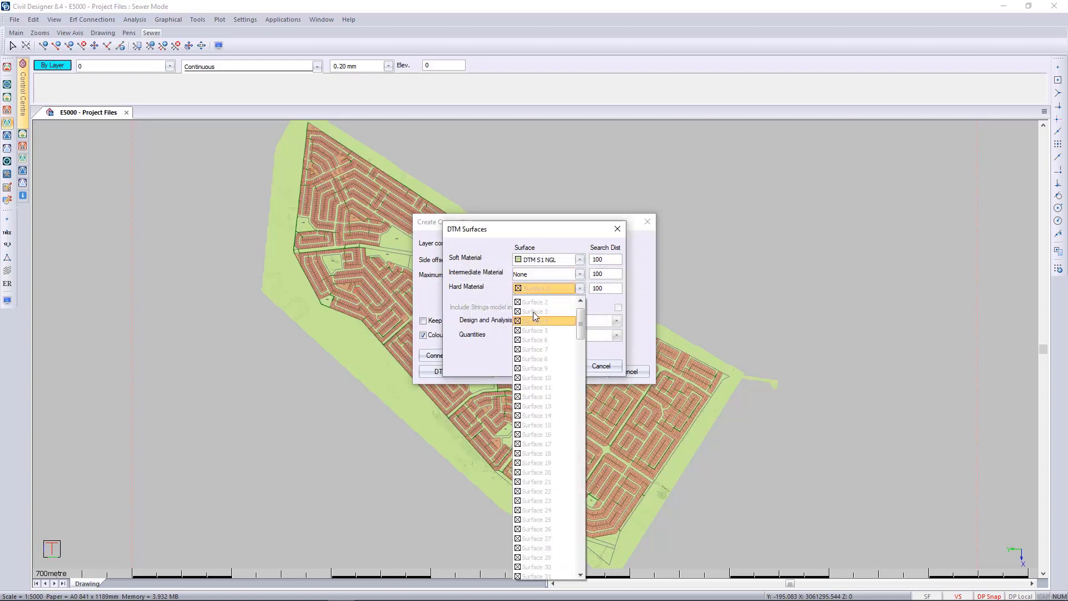
{"action": "scroll", "coordinate": [535, 316], "scroll_direction": "up", "scroll_amount": 1}
{"action": "left_click", "coordinate": [535, 302]}
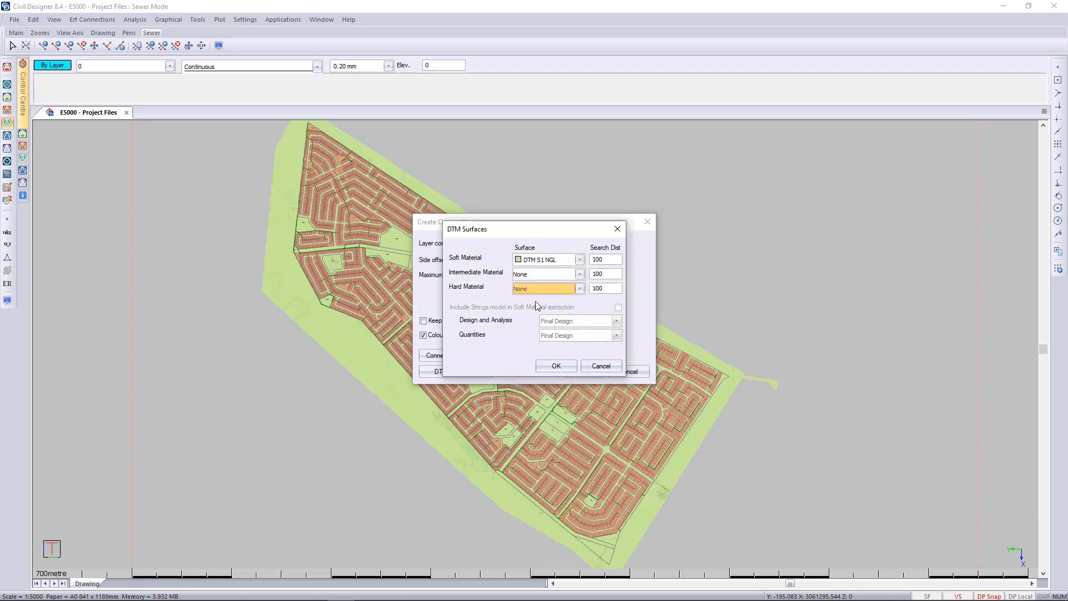
{"action": "left_click", "coordinate": [556, 366]}
Step: Run the automatic connection creation and list the parcels that could not be connected
{"action": "left_click", "coordinate": [584, 371]}
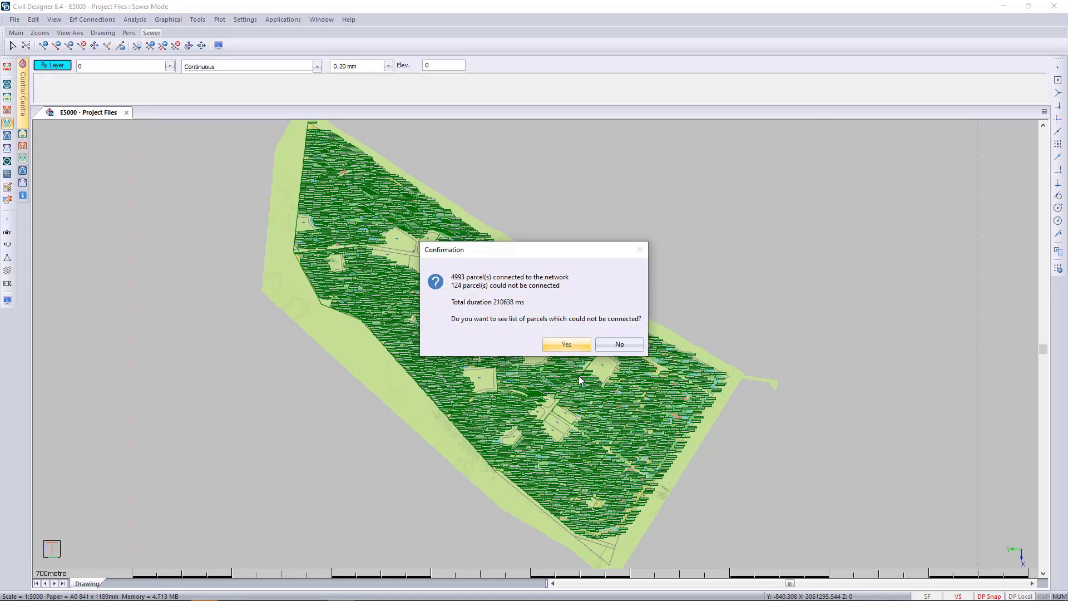
{"action": "left_click", "coordinate": [569, 344]}
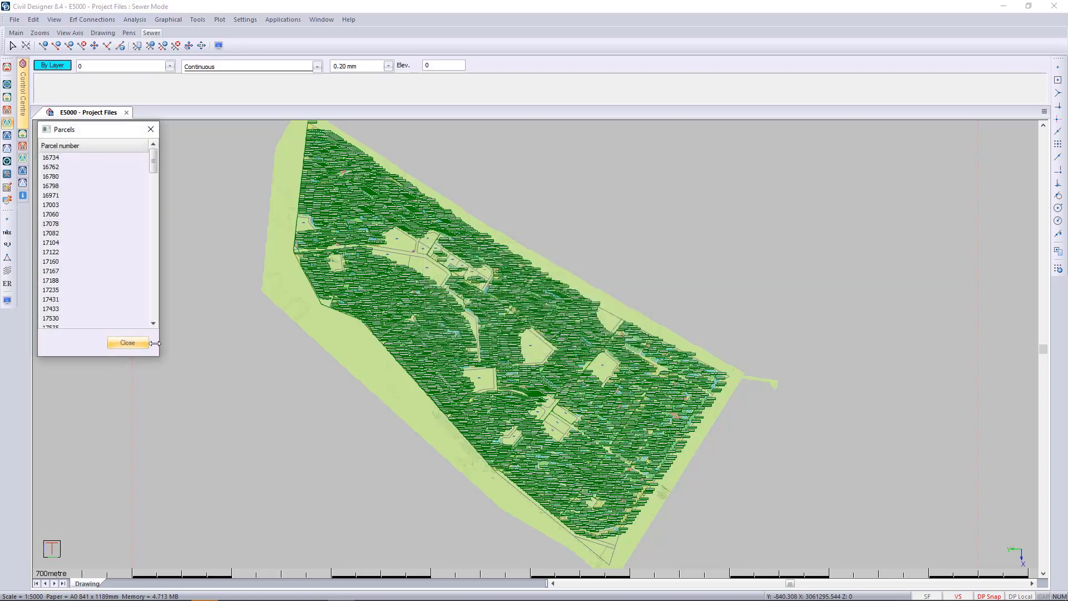
Step: Turn off Minimum Ground Level on Erf in the erf connection display settings
{"action": "left_click", "coordinate": [7, 301]}
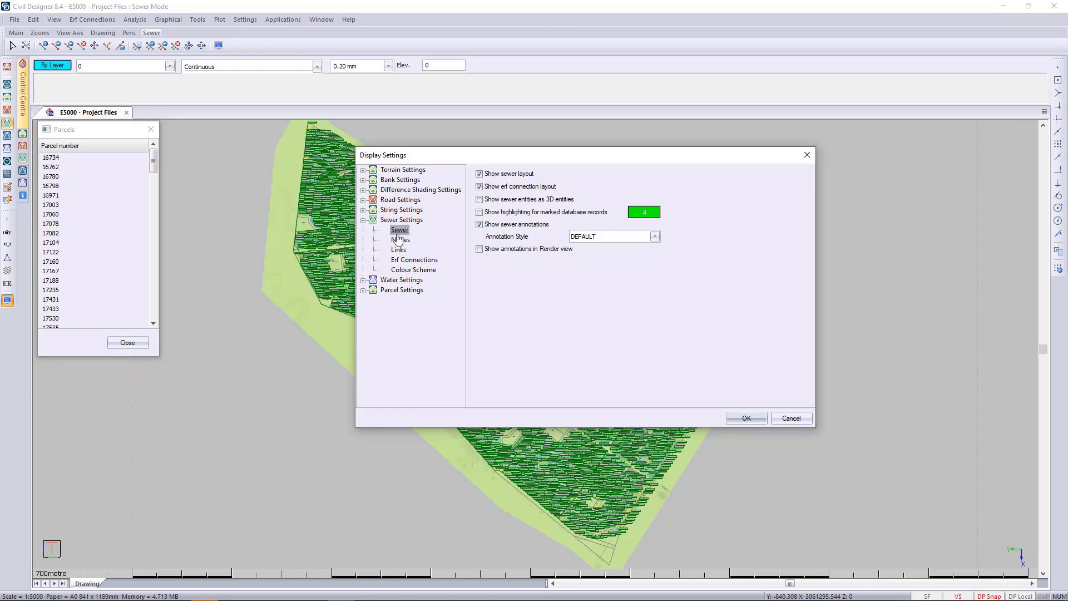
{"action": "left_click", "coordinate": [415, 259]}
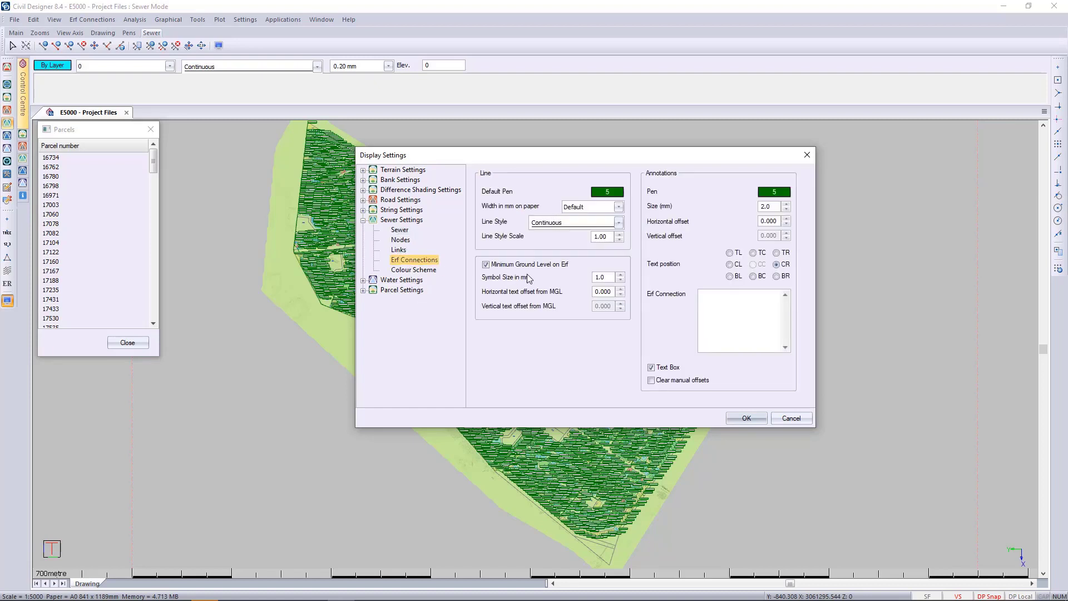
{"action": "left_click", "coordinate": [482, 265]}
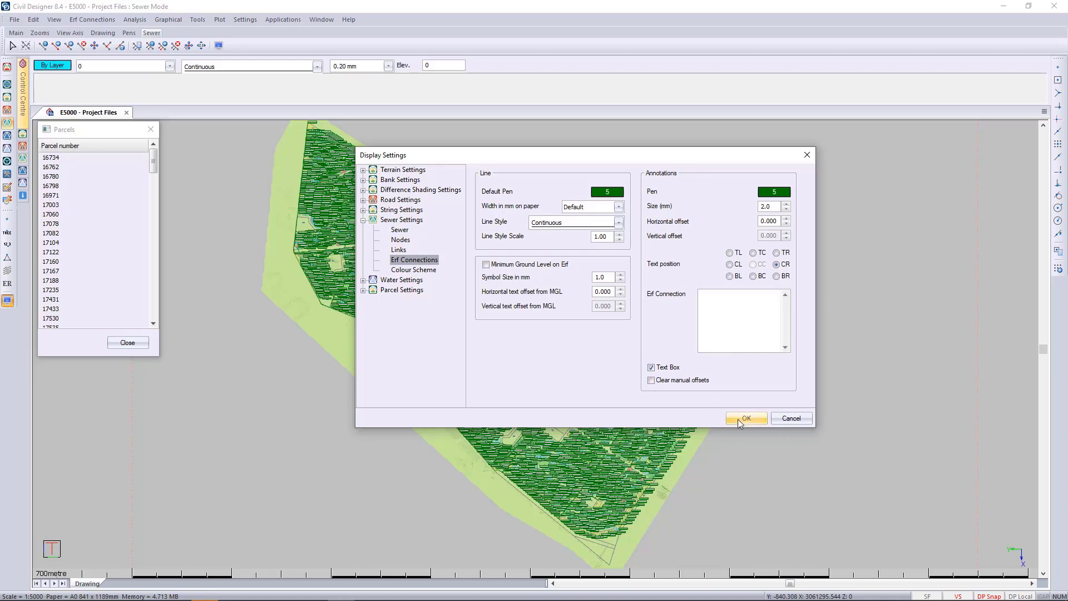
{"action": "left_click", "coordinate": [753, 419]}
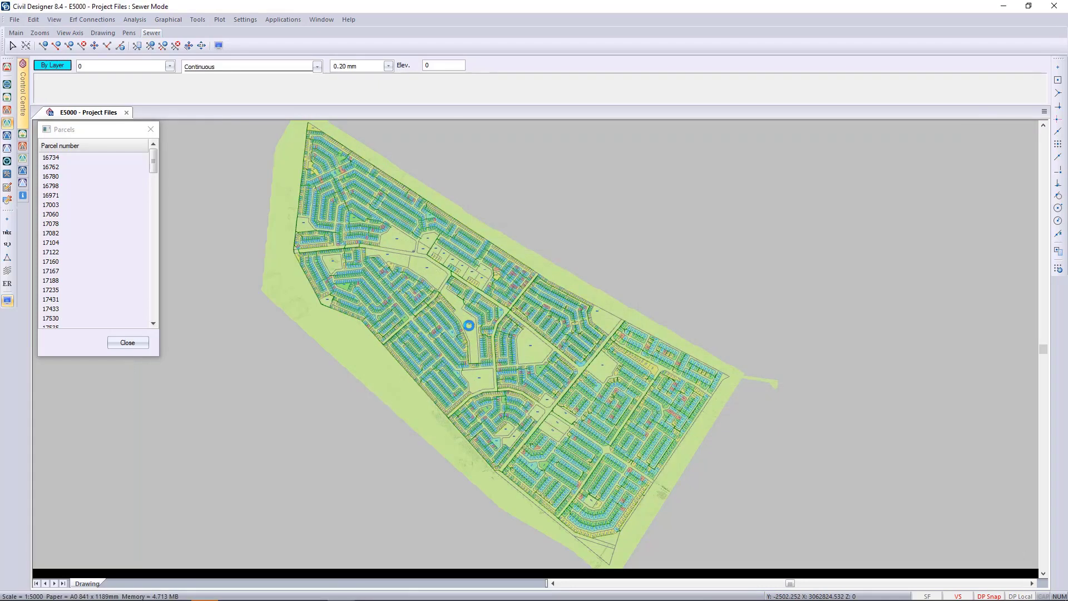
Step: Locate unconnected parcels 16734 and 16762 in the drawing from the parcel list
{"action": "left_click", "coordinate": [51, 158]}
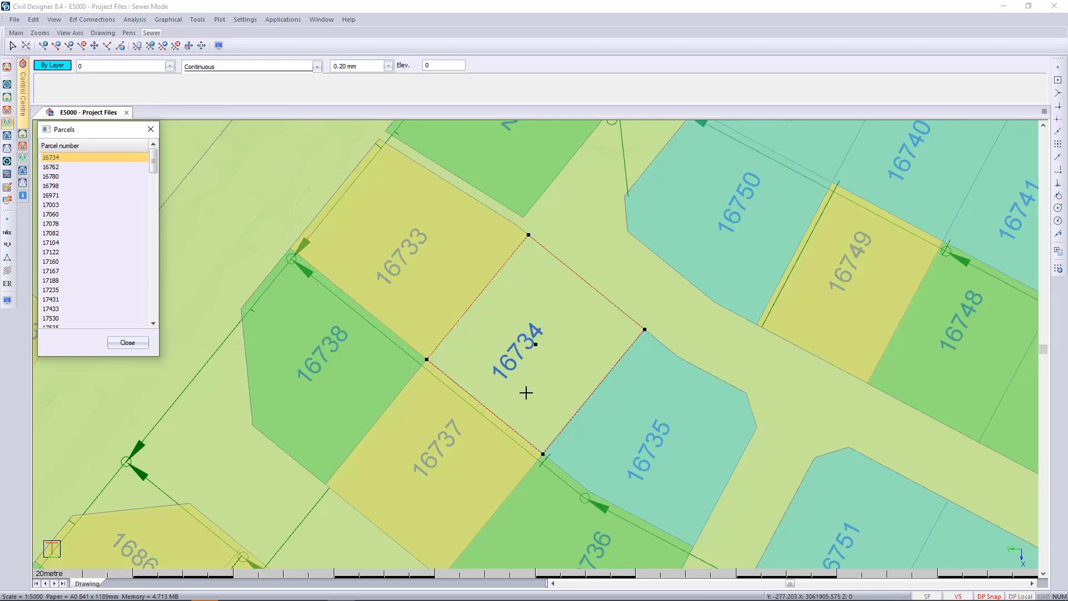
{"action": "left_click", "coordinate": [51, 167]}
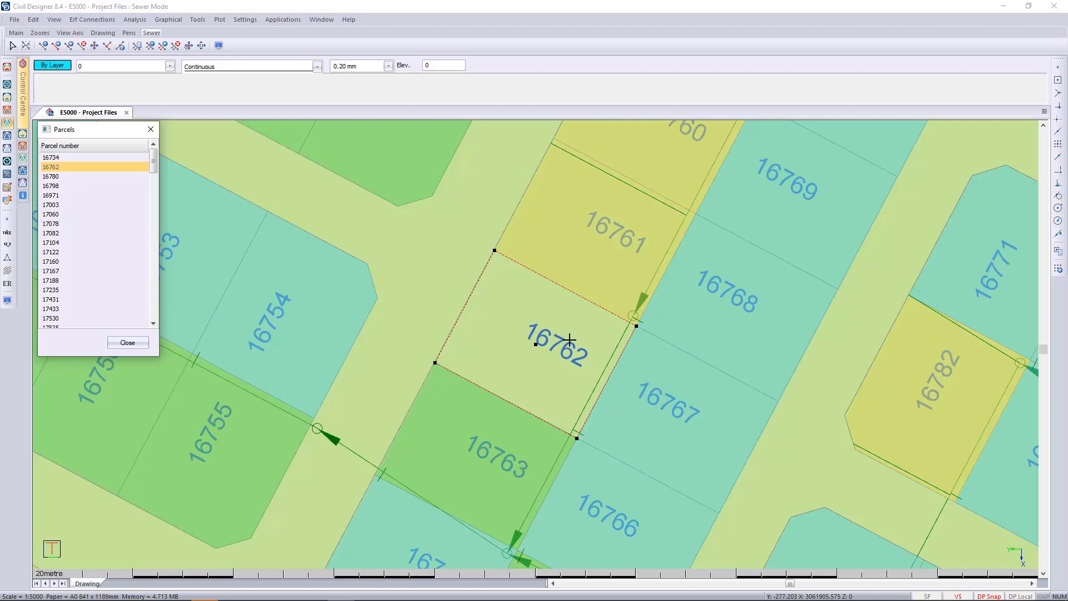
Step: Set the Sewer Position in the erf connection defaults to Inside erf, moving the dialog clear of parcel 16762
{"action": "left_click", "coordinate": [100, 21]}
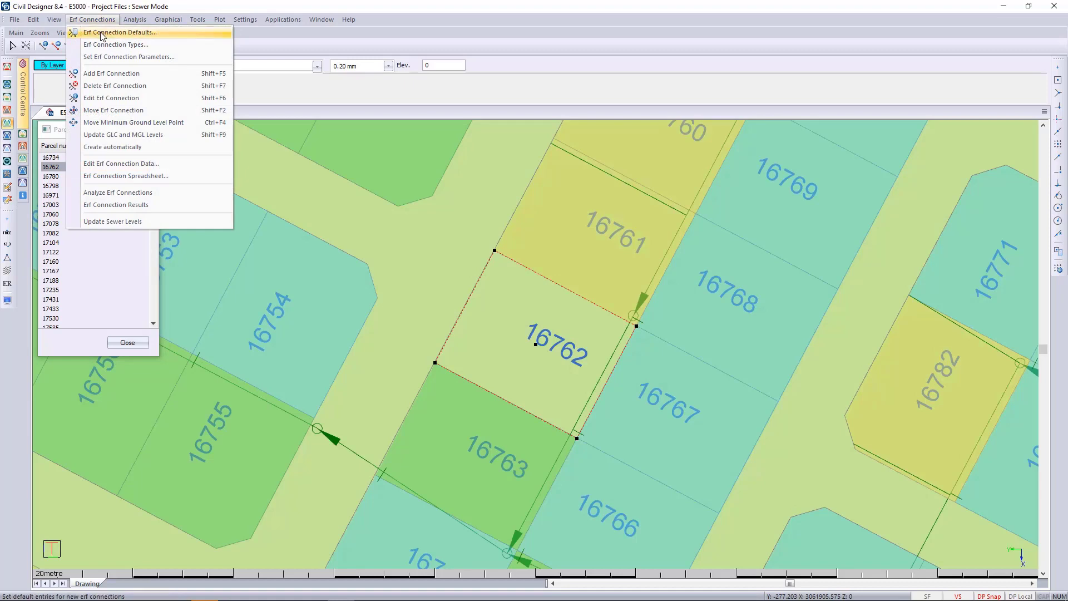
{"action": "left_click", "coordinate": [103, 36]}
{"action": "left_click_drag", "start_coordinate": [552, 212], "coordinate": [365, 144]}
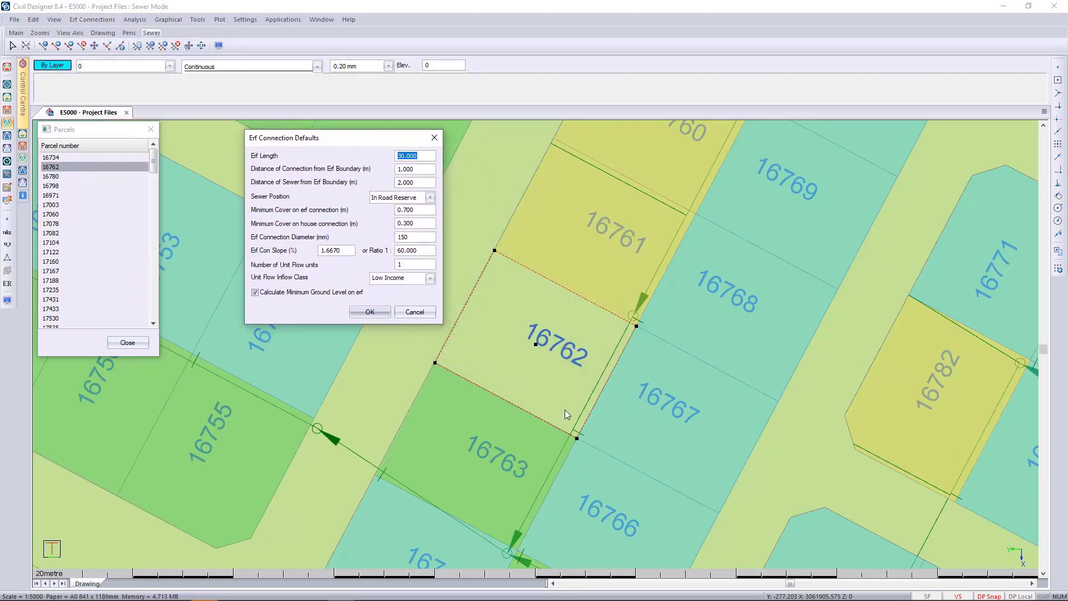
{"action": "left_click", "coordinate": [430, 198]}
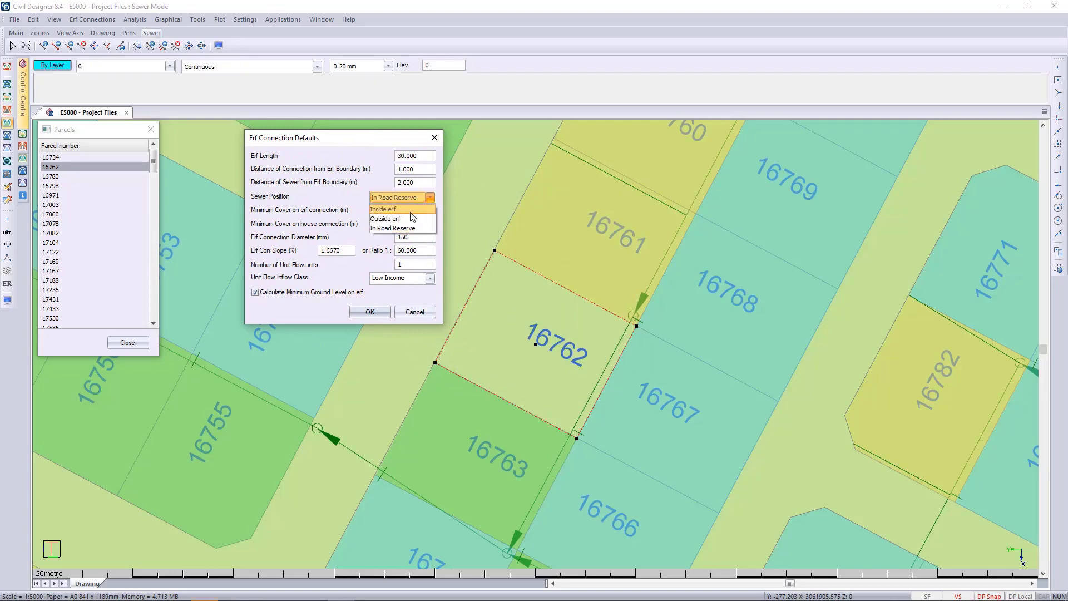
{"action": "left_click", "coordinate": [410, 210]}
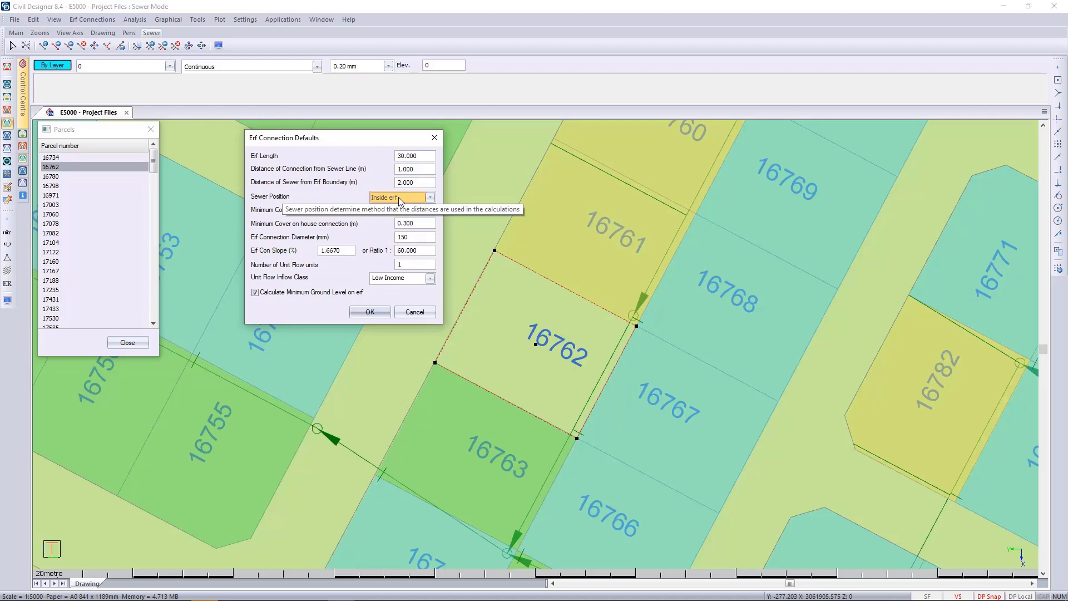
{"action": "left_click", "coordinate": [369, 314]}
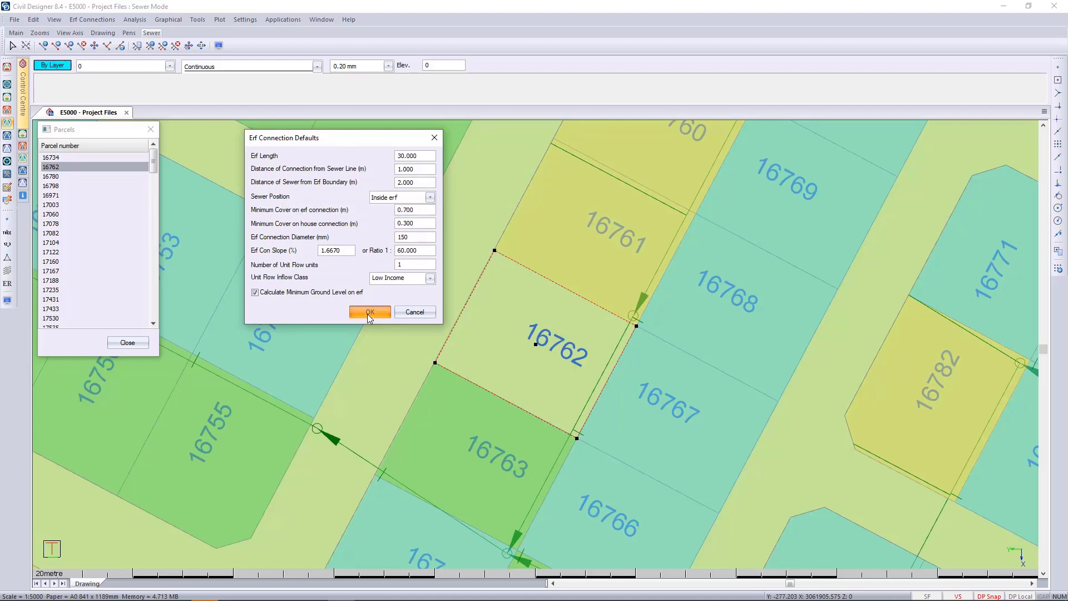
Step: Add an erf connection inside parcel 16762 beside the sewer link, name it 16762, and close its connection data
{"action": "left_click", "coordinate": [99, 20]}
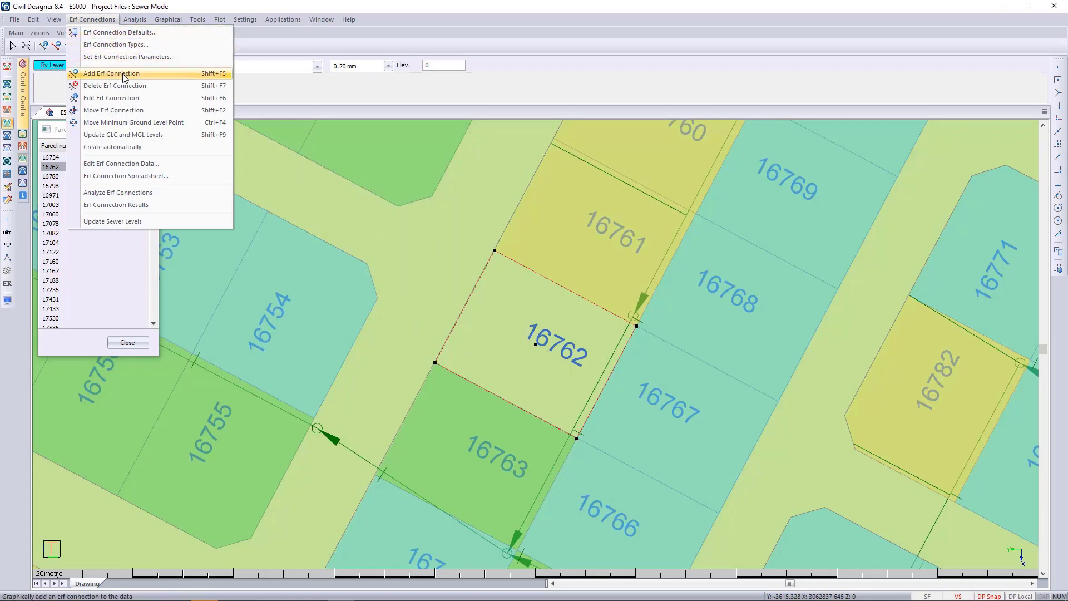
{"action": "left_click", "coordinate": [123, 74]}
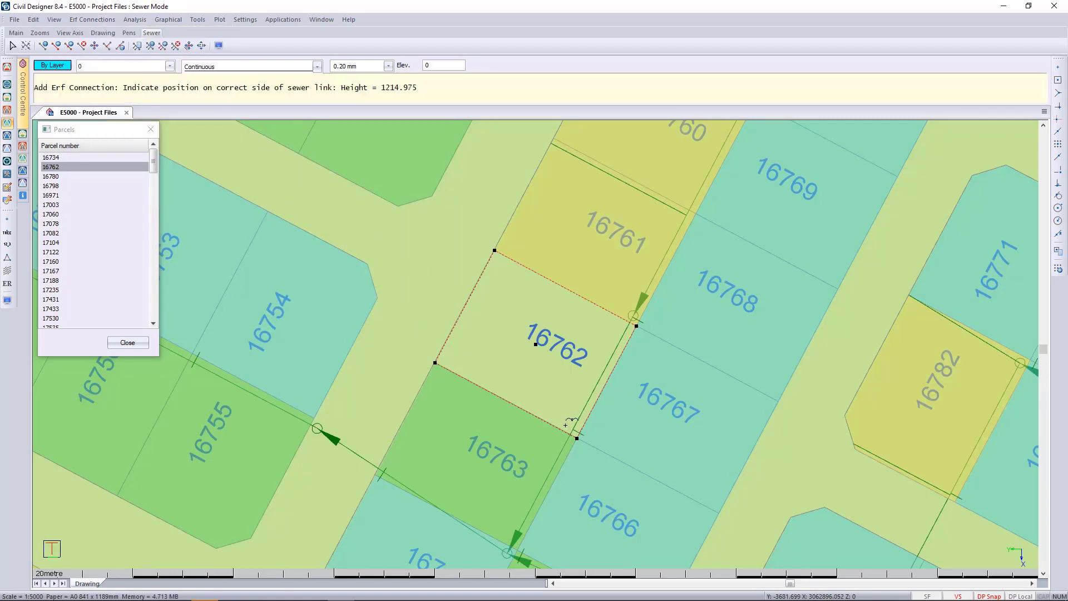
{"action": "left_click", "coordinate": [567, 424]}
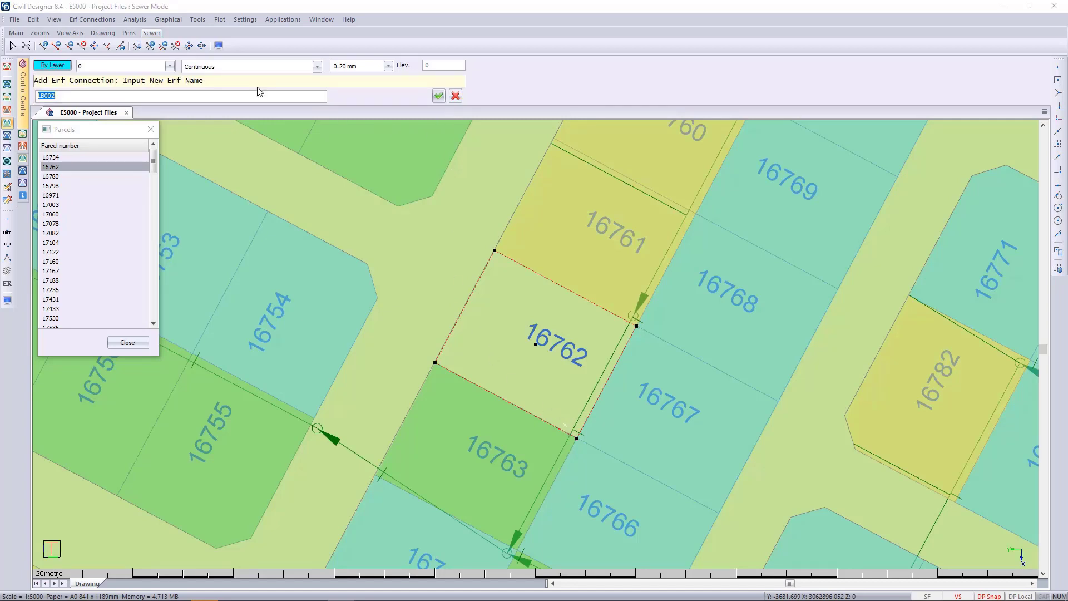
{"action": "type", "text": "16762"}
{"action": "left_click", "coordinate": [438, 96]}
{"action": "left_click", "coordinate": [544, 380]}
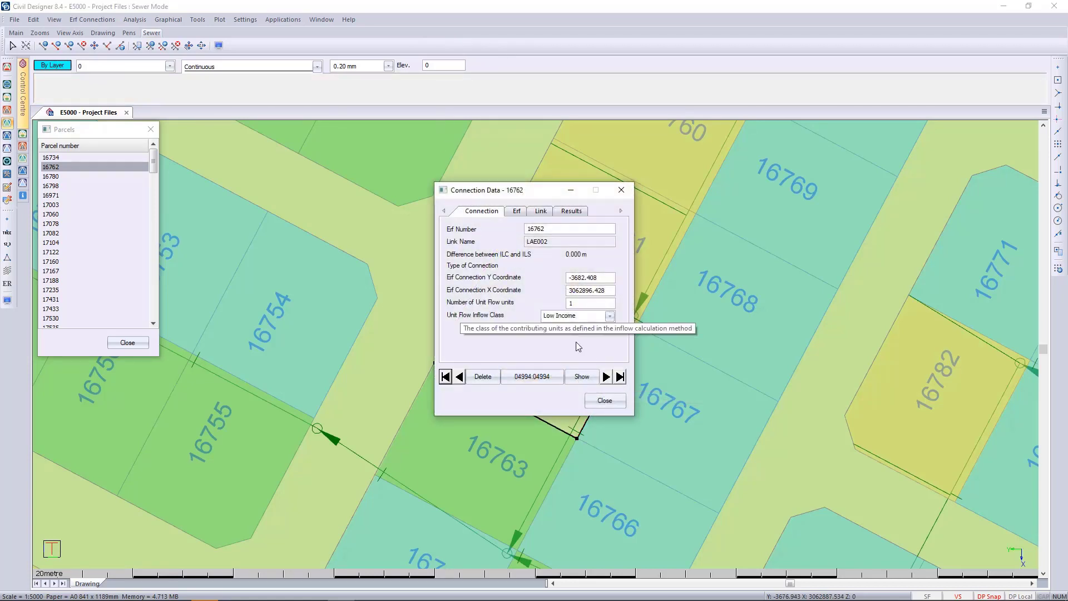
{"action": "left_click", "coordinate": [605, 400]}
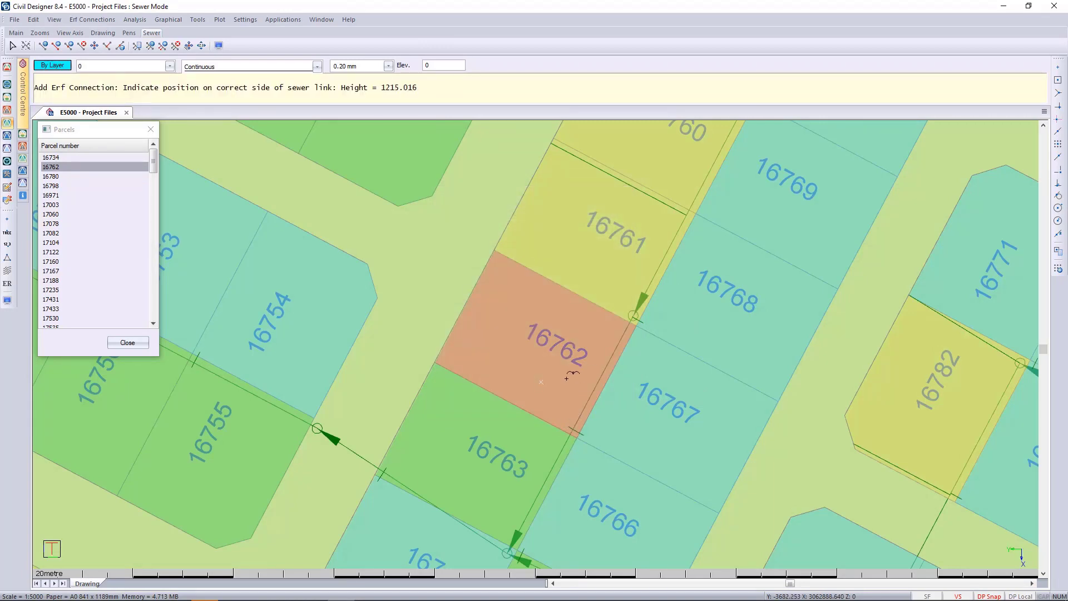
Step: Locate unconnected parcel 16780 from the parcel list, then close the list and return to the full site view
{"action": "left_click", "coordinate": [107, 159]}
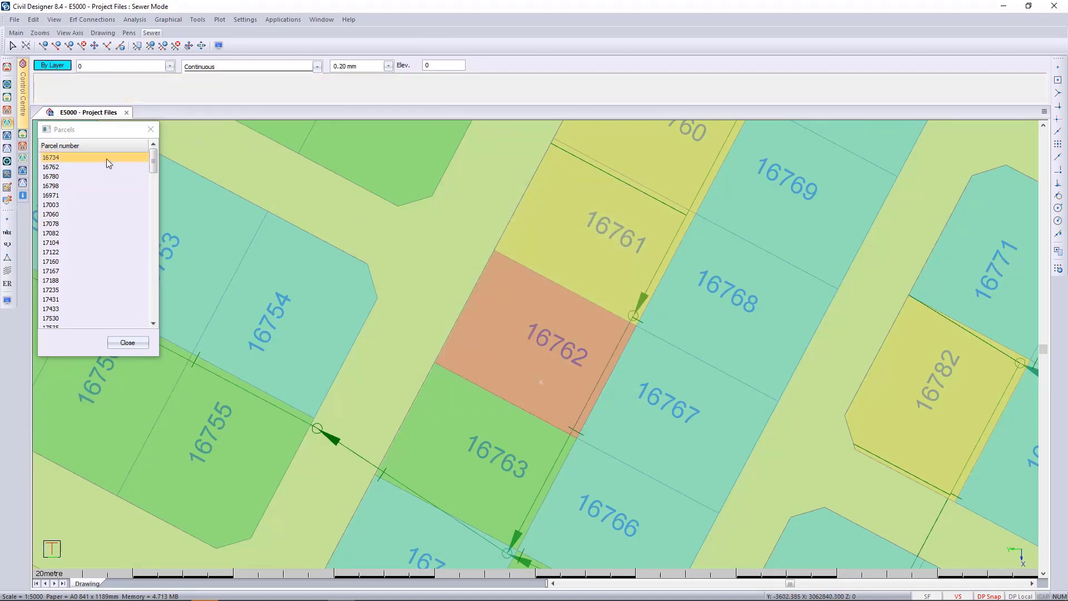
{"action": "left_click", "coordinate": [102, 167]}
{"action": "left_click", "coordinate": [99, 175]}
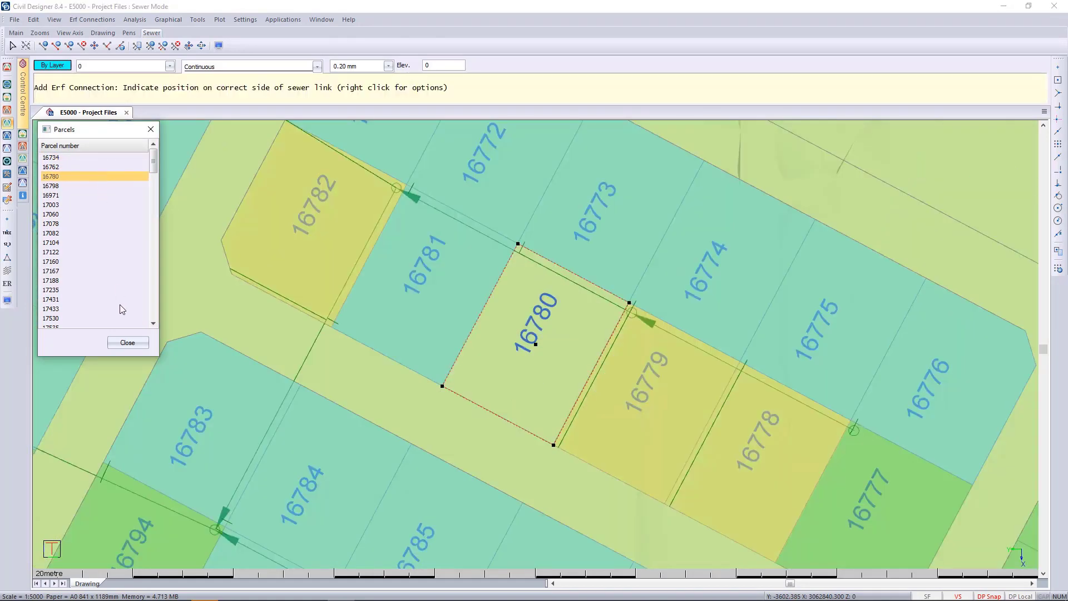
{"action": "left_click", "coordinate": [128, 343]}
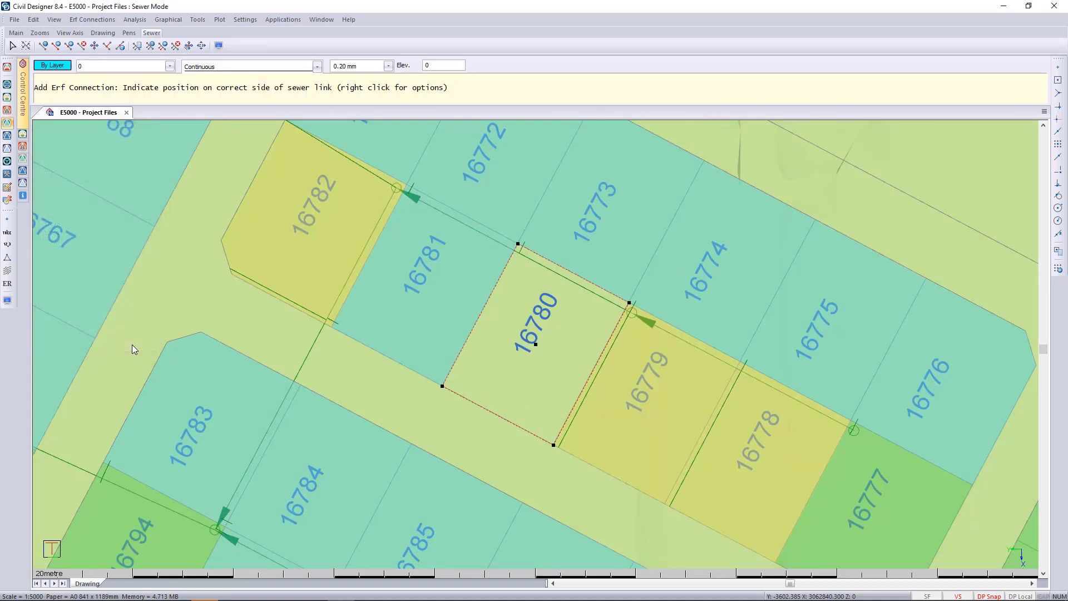
{"action": "middle_click", "coordinate": [132, 345]}
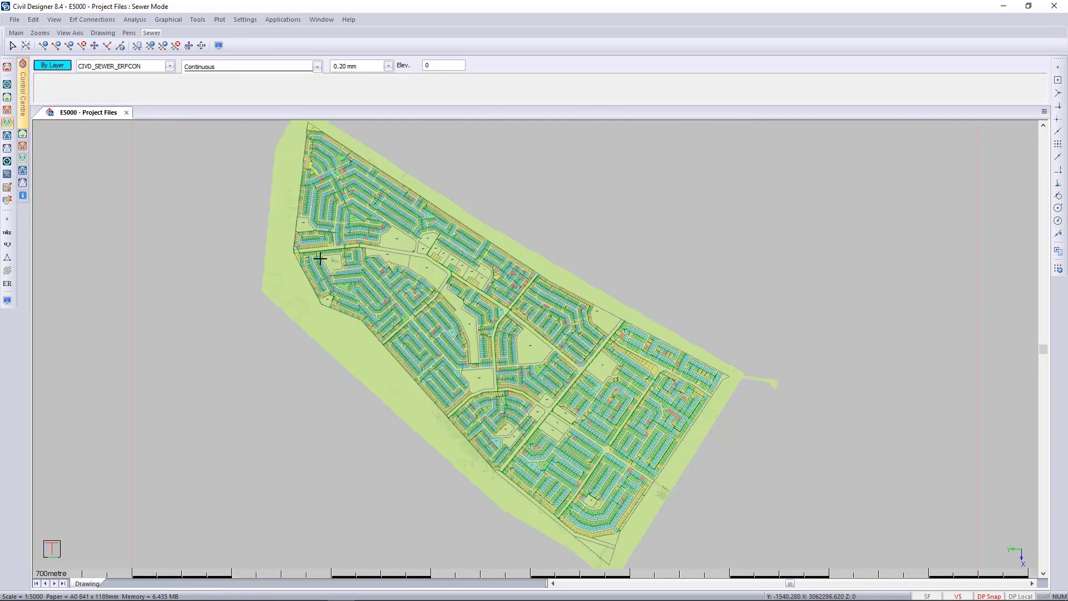
Step: Set the parcel colour scheme to Default in the display settings
{"action": "left_click", "coordinate": [7, 300]}
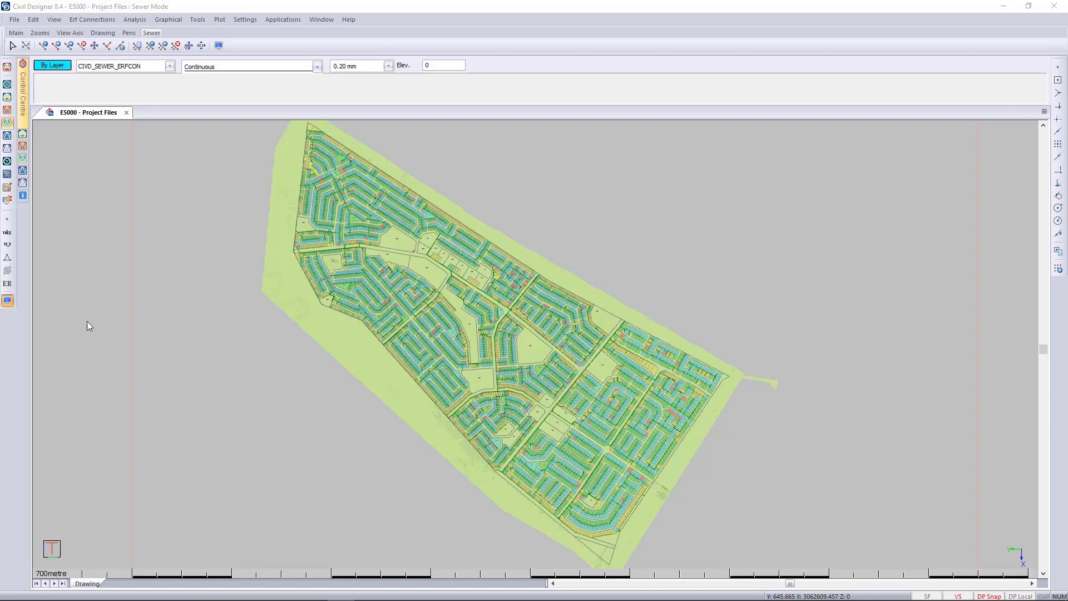
{"action": "left_click", "coordinate": [402, 289]}
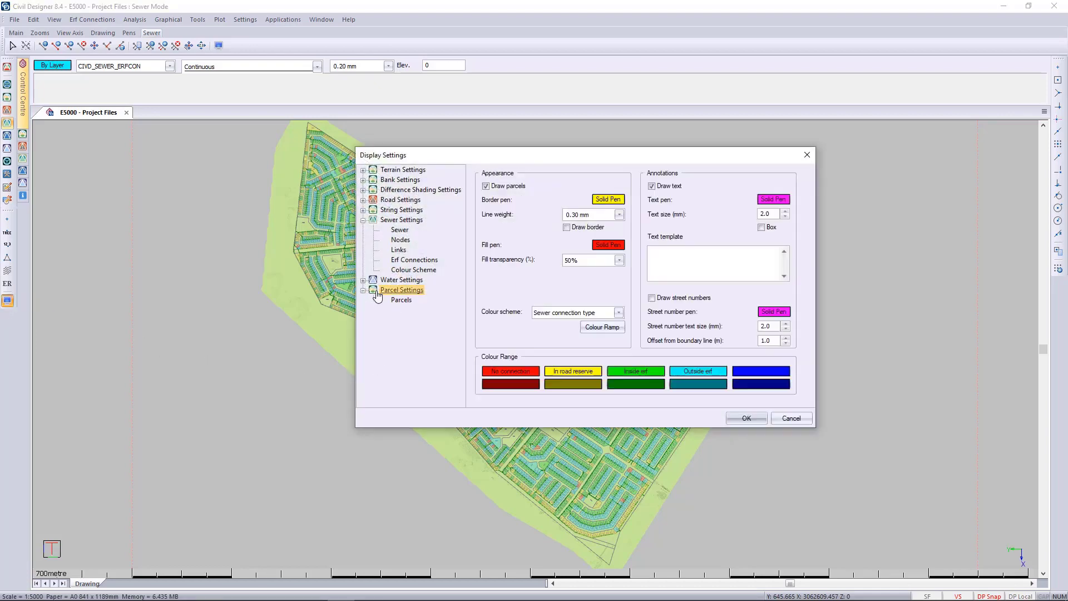
{"action": "left_click", "coordinate": [619, 314]}
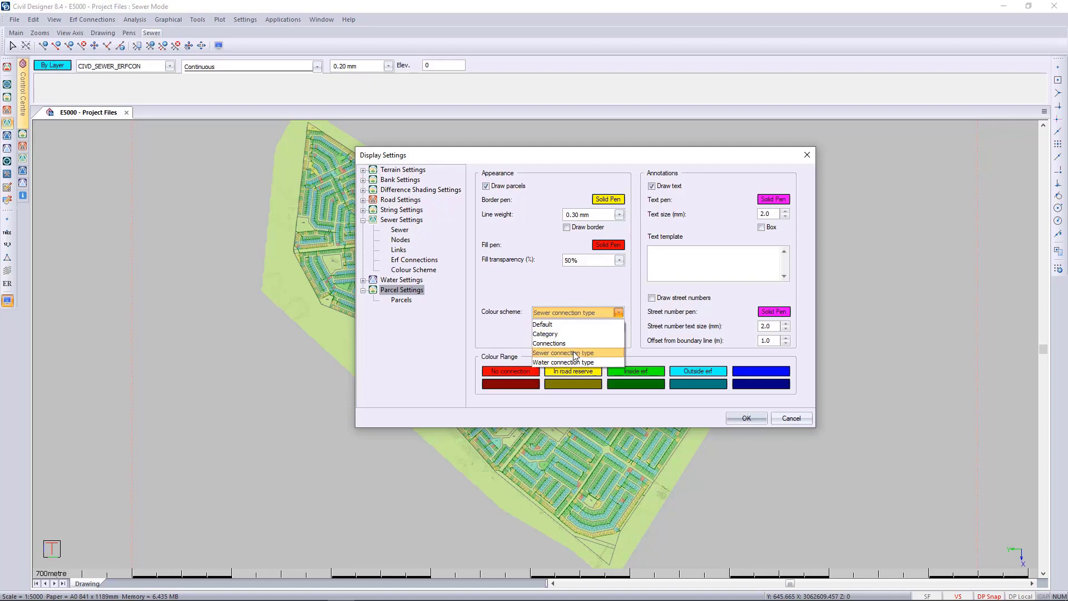
{"action": "left_click", "coordinate": [543, 280]}
{"action": "left_click", "coordinate": [551, 315]}
{"action": "left_click", "coordinate": [548, 323]}
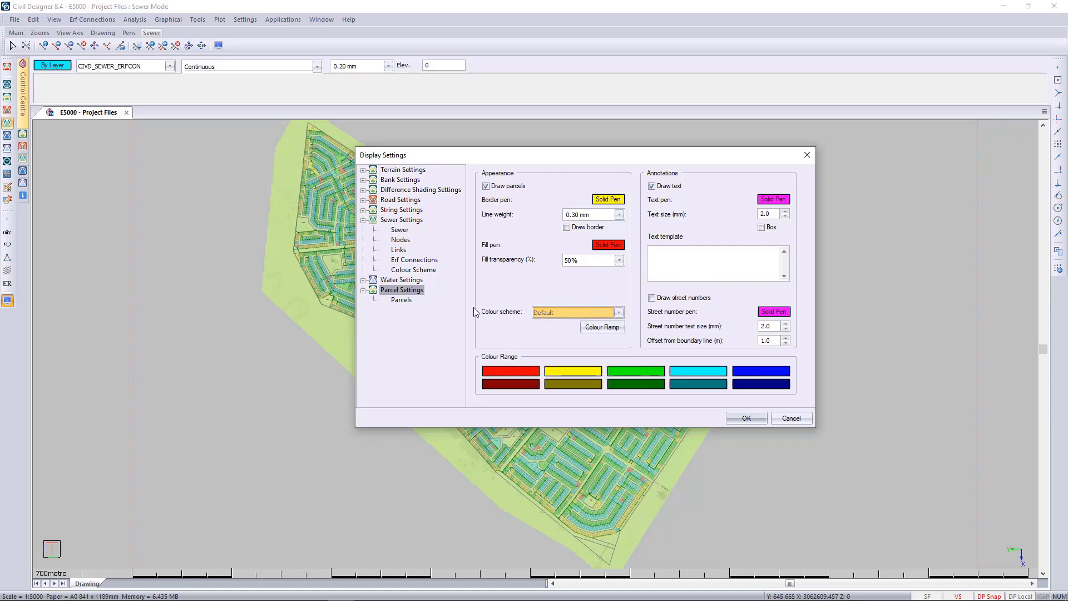
Step: Turn off the sewer layout and show the water layout in the display settings, applying the changes
{"action": "left_click", "coordinate": [399, 230]}
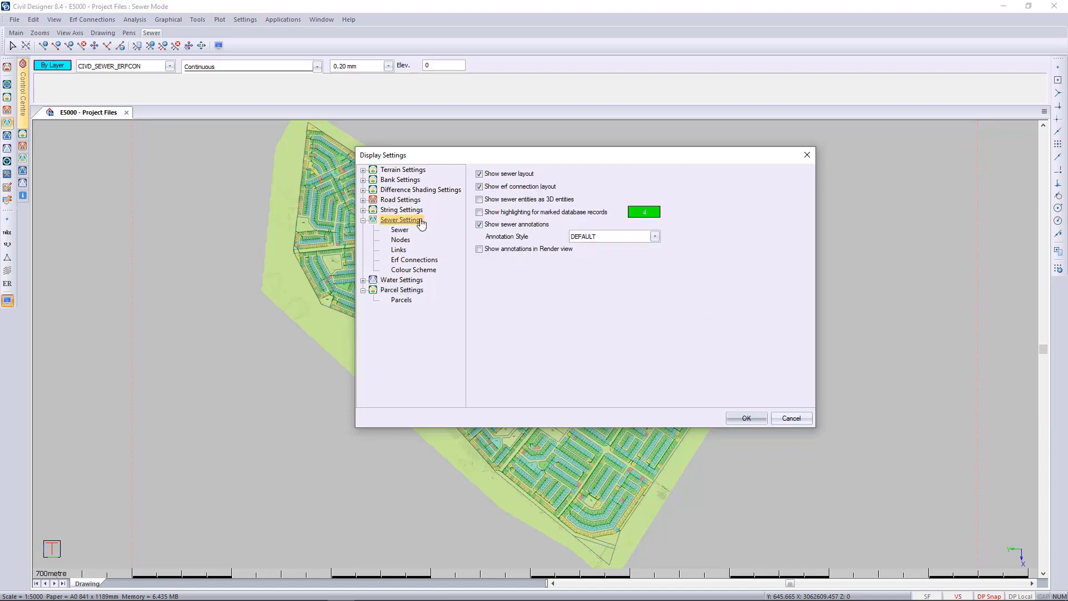
{"action": "left_click", "coordinate": [494, 175]}
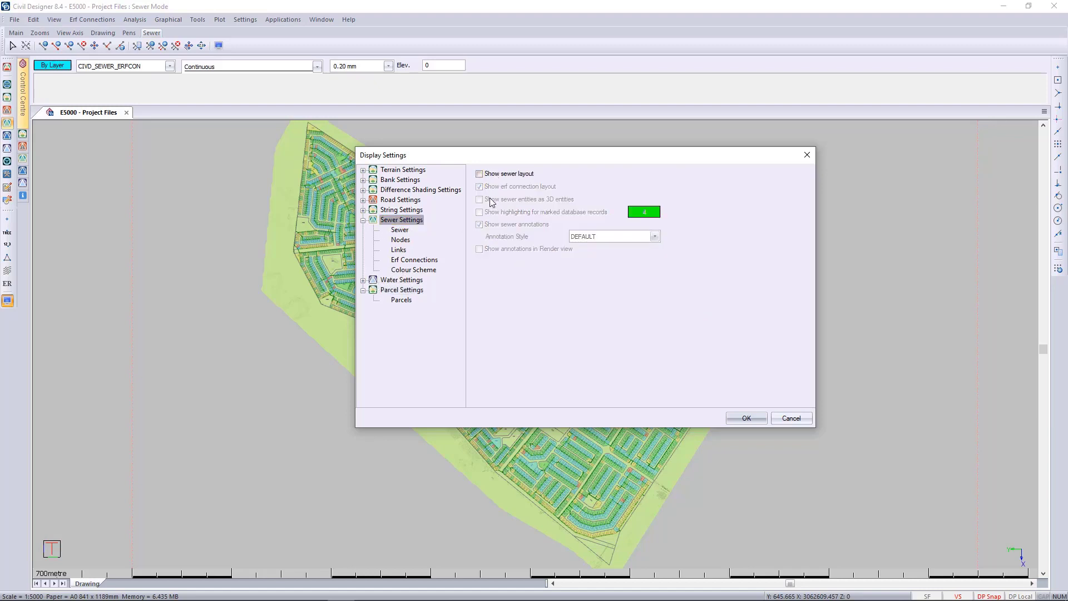
{"action": "left_click", "coordinate": [362, 280]}
{"action": "left_click", "coordinate": [409, 261]}
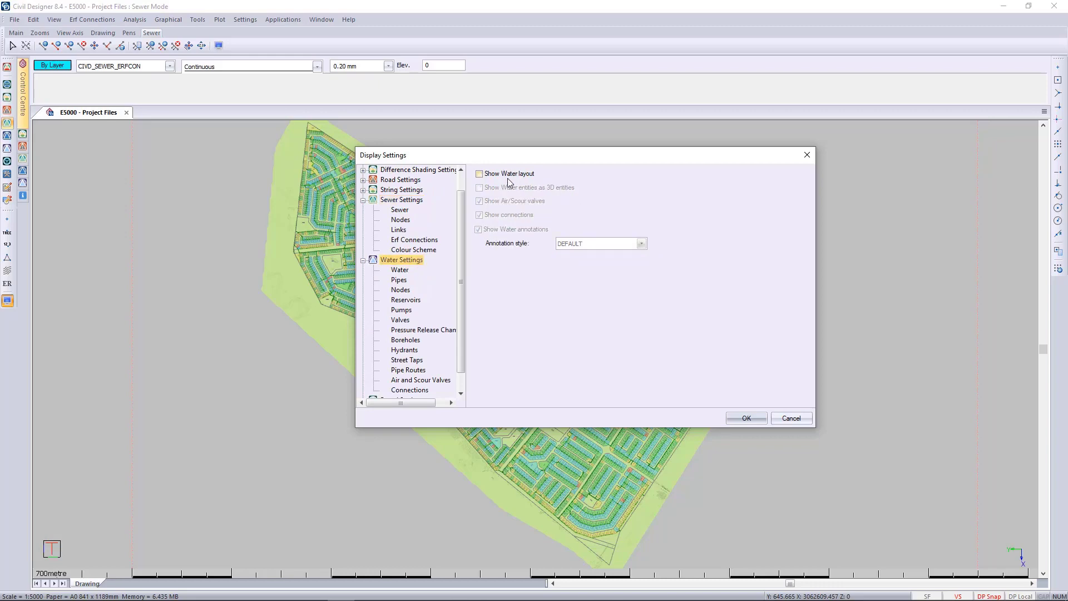
{"action": "left_click", "coordinate": [509, 174]}
{"action": "left_click", "coordinate": [747, 418]}
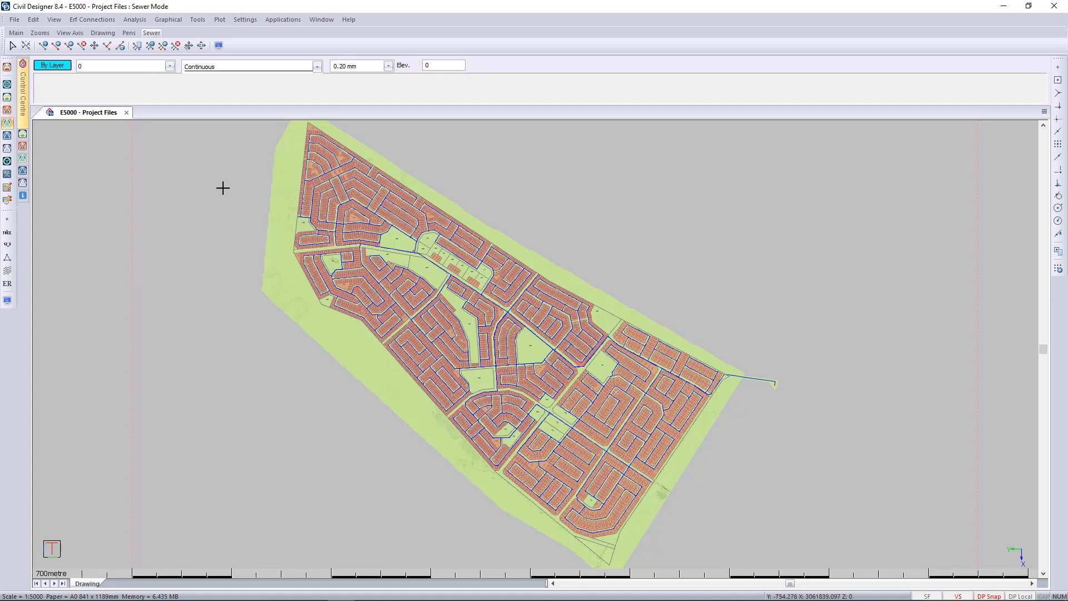
Step: Switch to Water mode and review the water connection defaults, accepting them as they are
{"action": "left_click", "coordinate": [8, 137]}
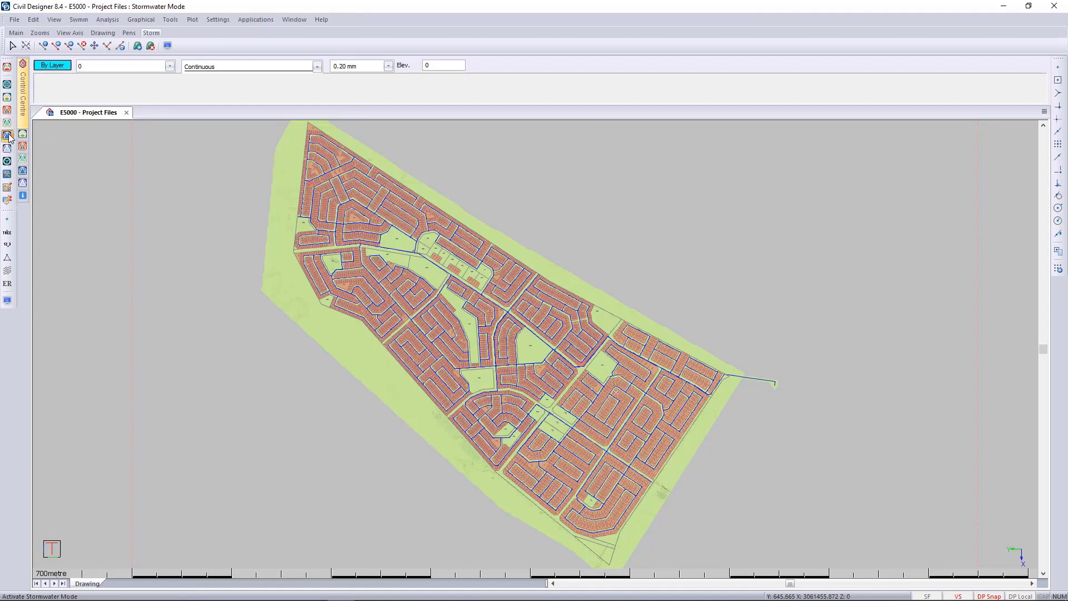
{"action": "left_click", "coordinate": [7, 148]}
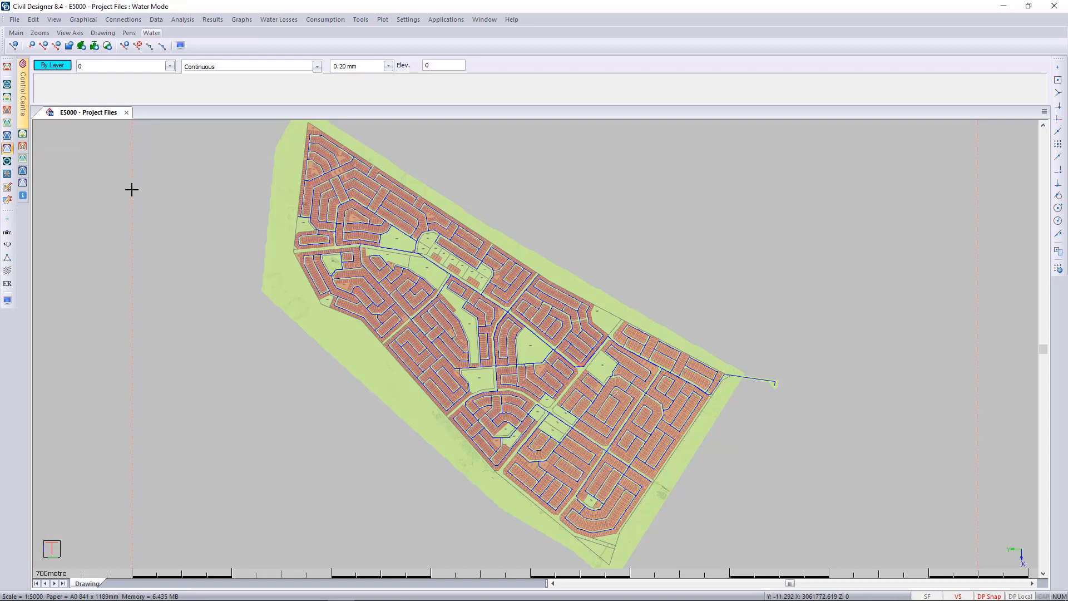
{"action": "left_click", "coordinate": [409, 20]}
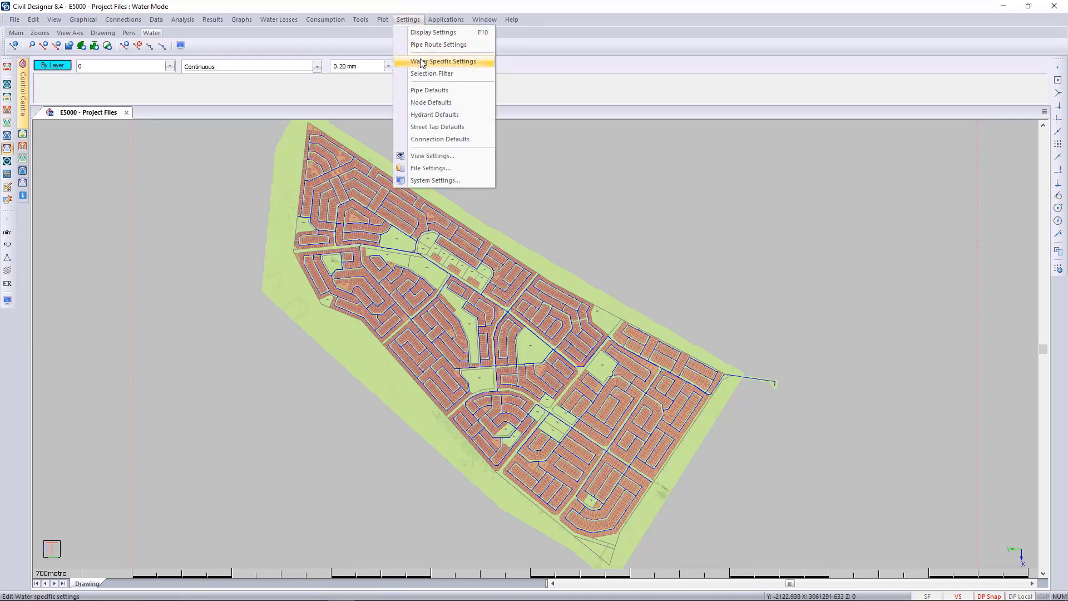
{"action": "left_click", "coordinate": [450, 140]}
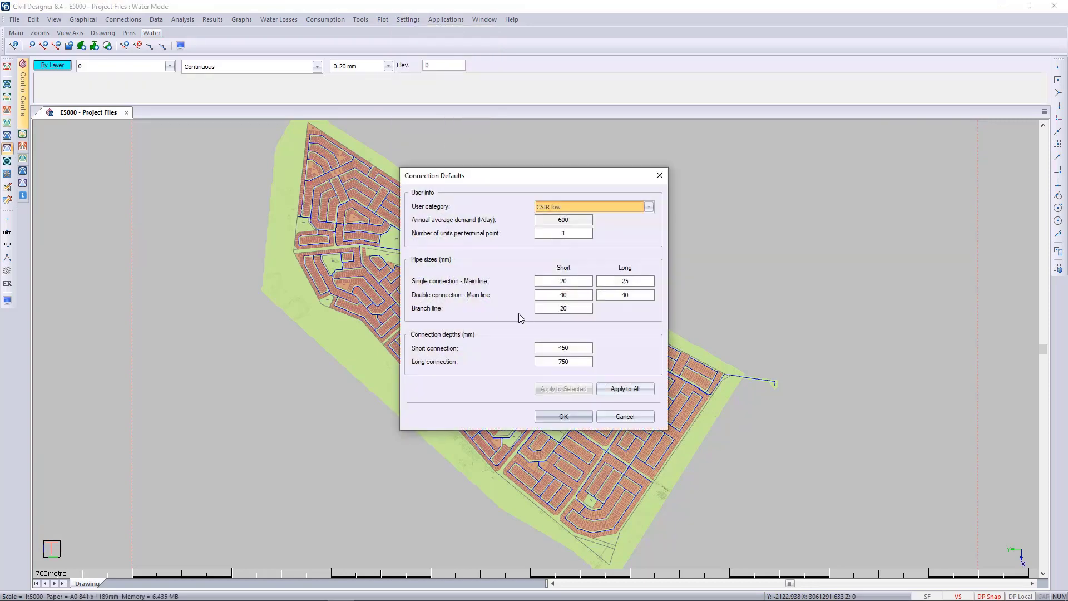
{"action": "left_click", "coordinate": [580, 416]}
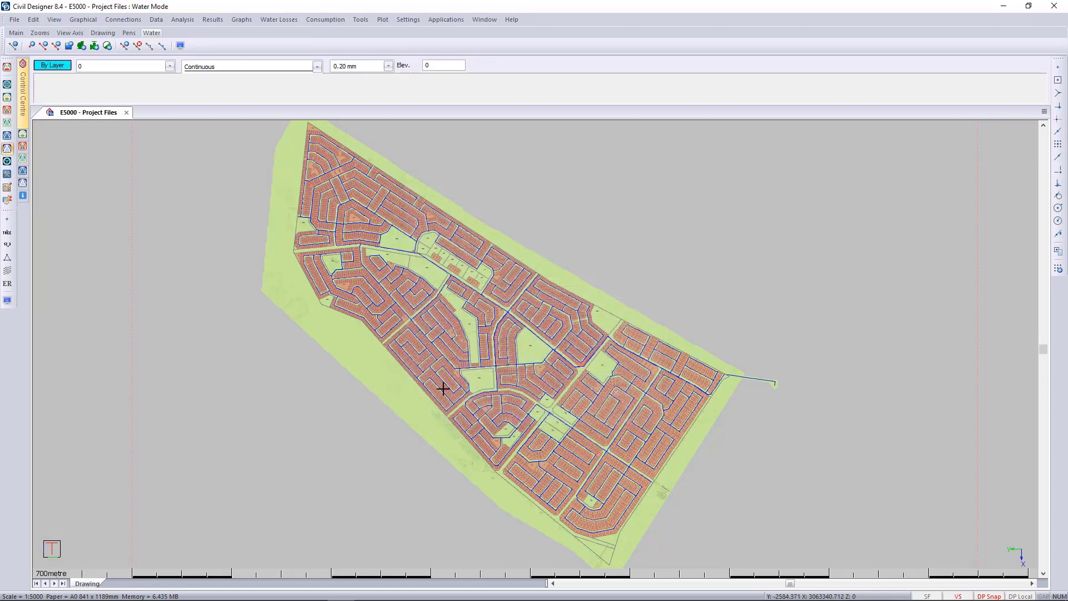
Step: Create the water connections automatically from the CIVD_PARCEL layer with the existing parameters and connection defaults, and list the parcels that could not be connected
{"action": "left_click", "coordinate": [125, 21]}
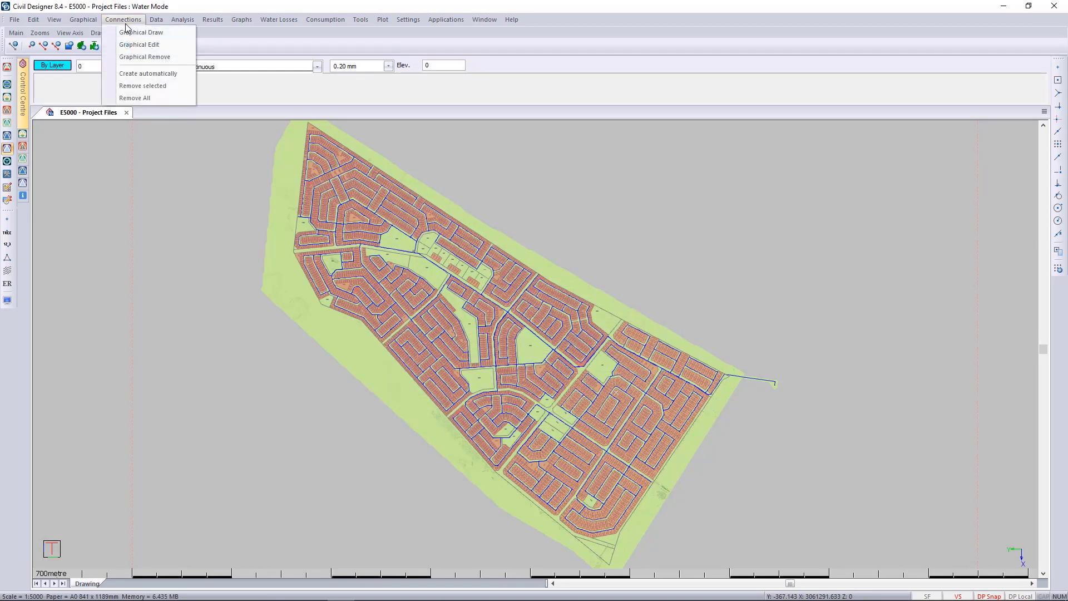
{"action": "left_click", "coordinate": [143, 76]}
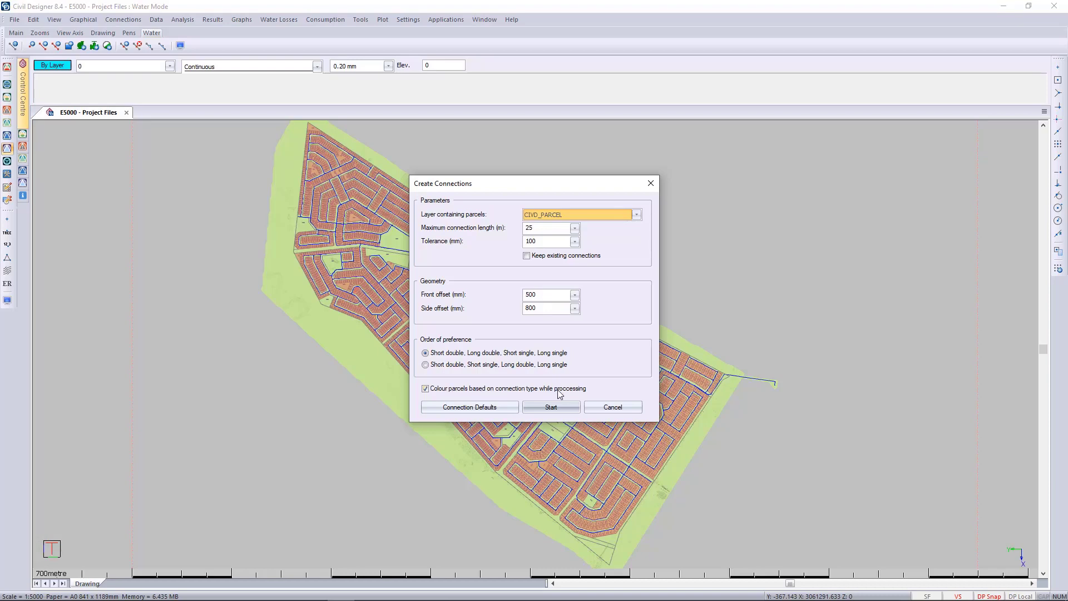
{"action": "left_click", "coordinate": [478, 409]}
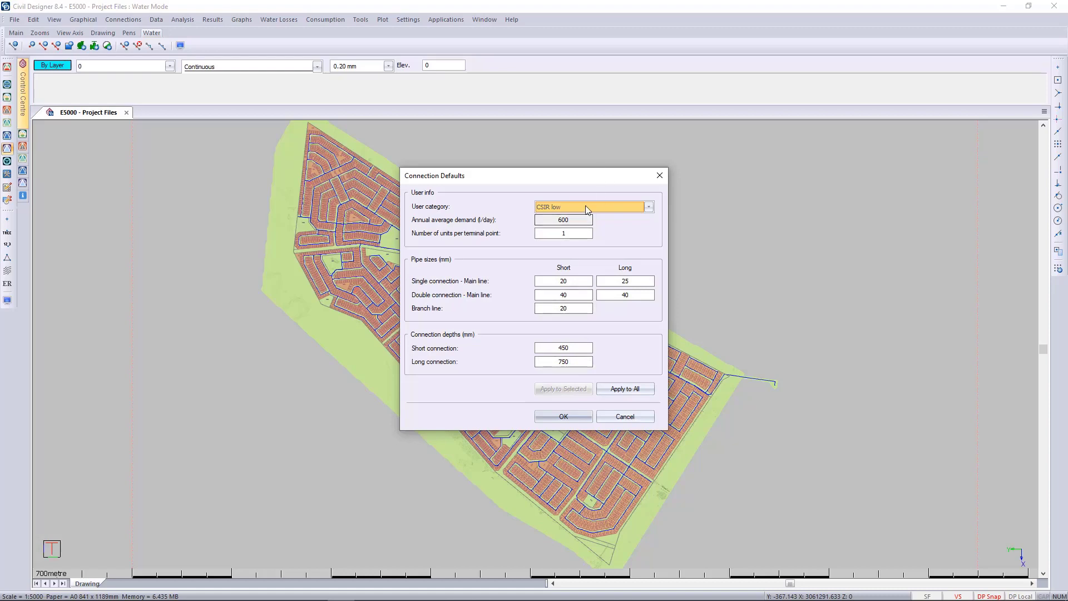
{"action": "left_click", "coordinate": [563, 417]}
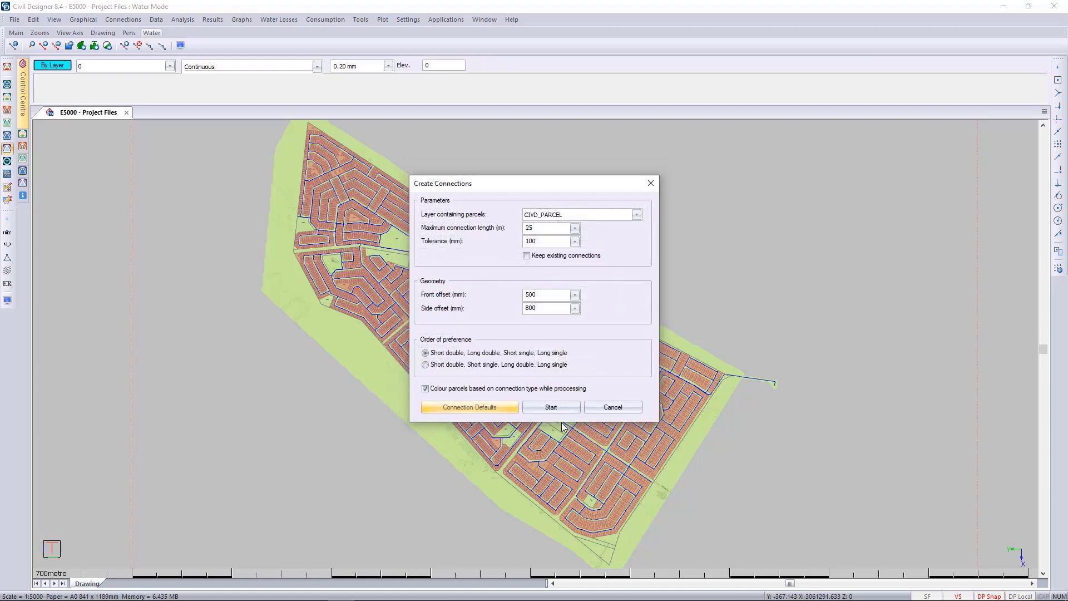
{"action": "left_click", "coordinate": [552, 406]}
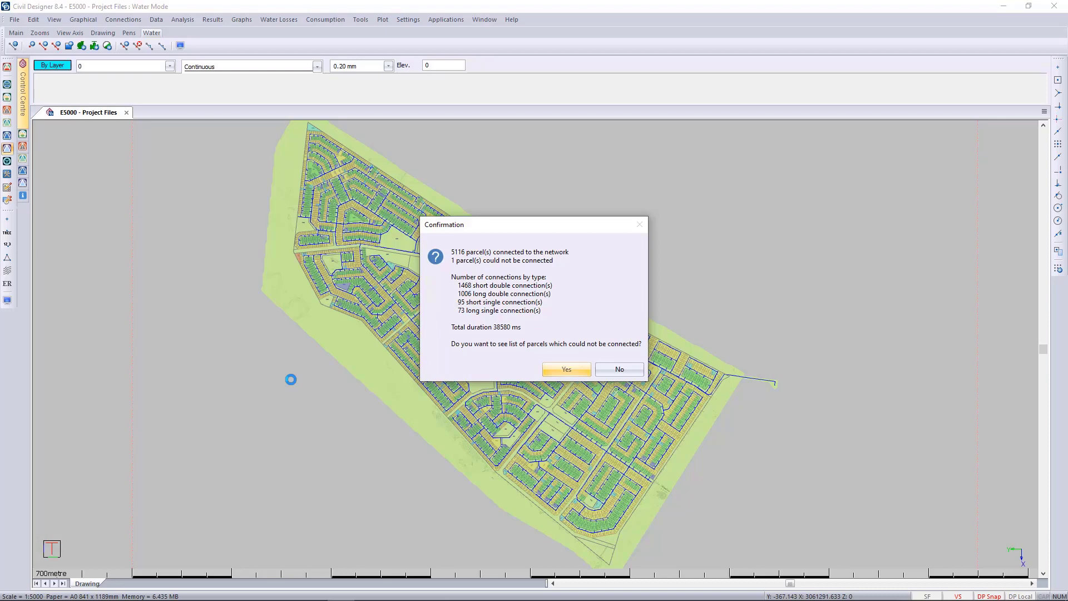
{"action": "left_click", "coordinate": [567, 370]}
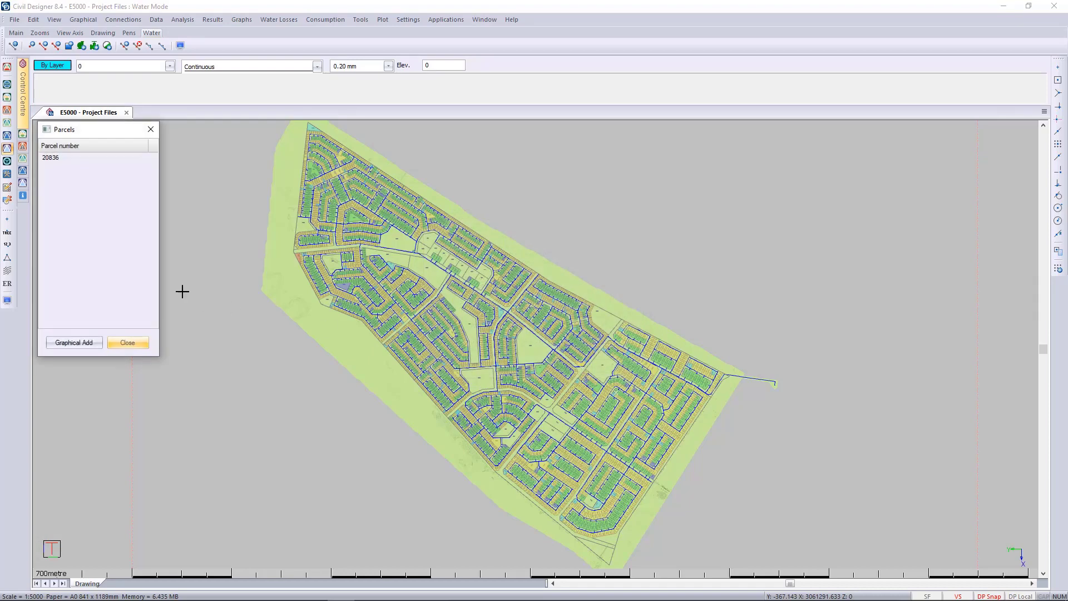
Step: Locate unconnected parcel 20836 and draw a freehand water connection between it and the pipe beside parcels 20412 and 20413, closing the parcel list
{"action": "left_click", "coordinate": [67, 159]}
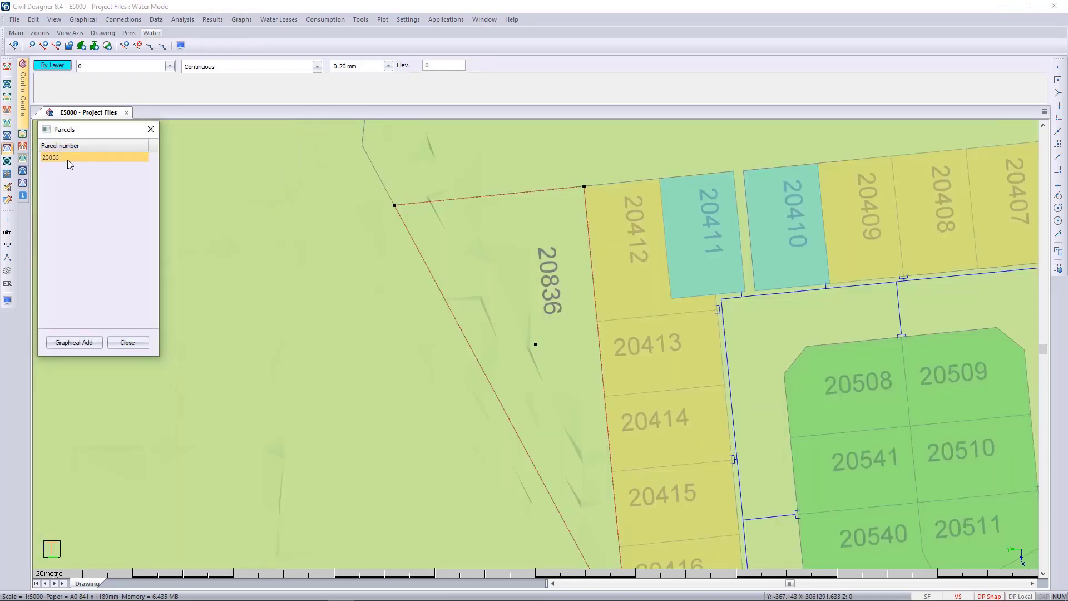
{"action": "left_click", "coordinate": [539, 312]}
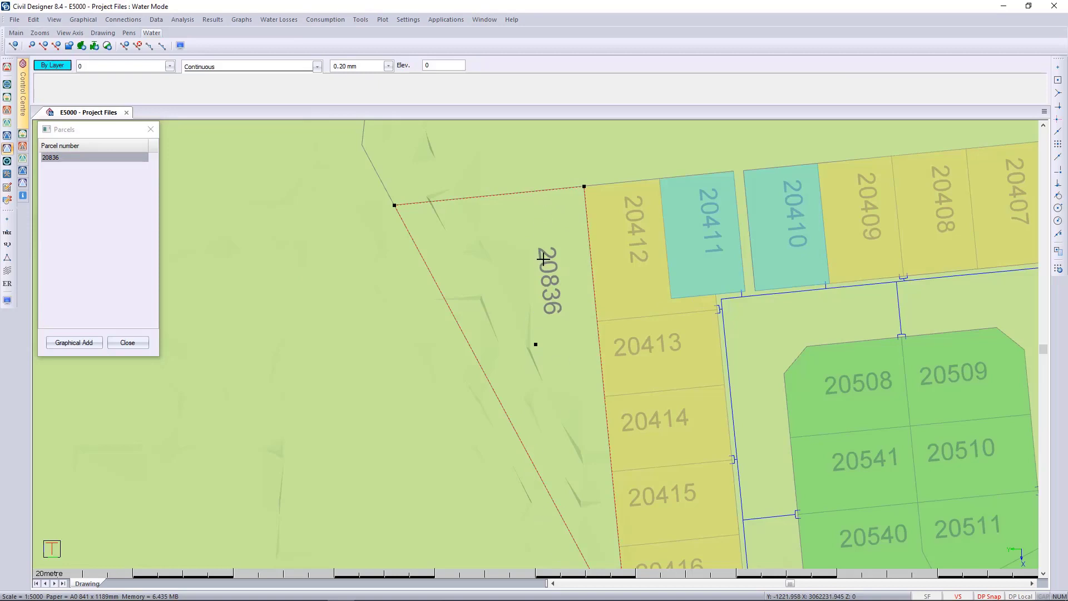
{"action": "left_click", "coordinate": [123, 21]}
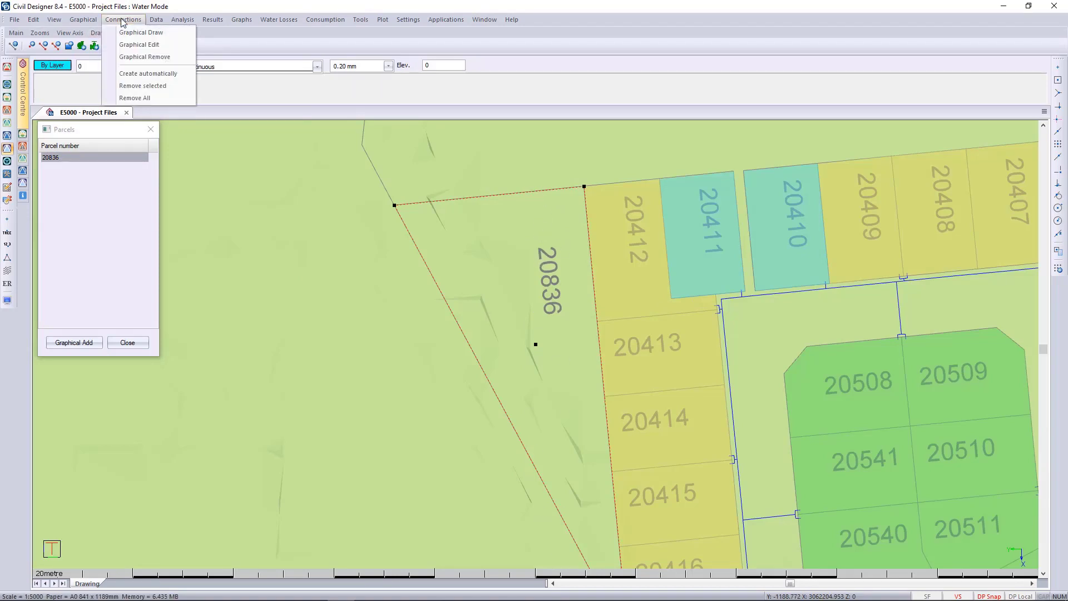
{"action": "left_click", "coordinate": [125, 34]}
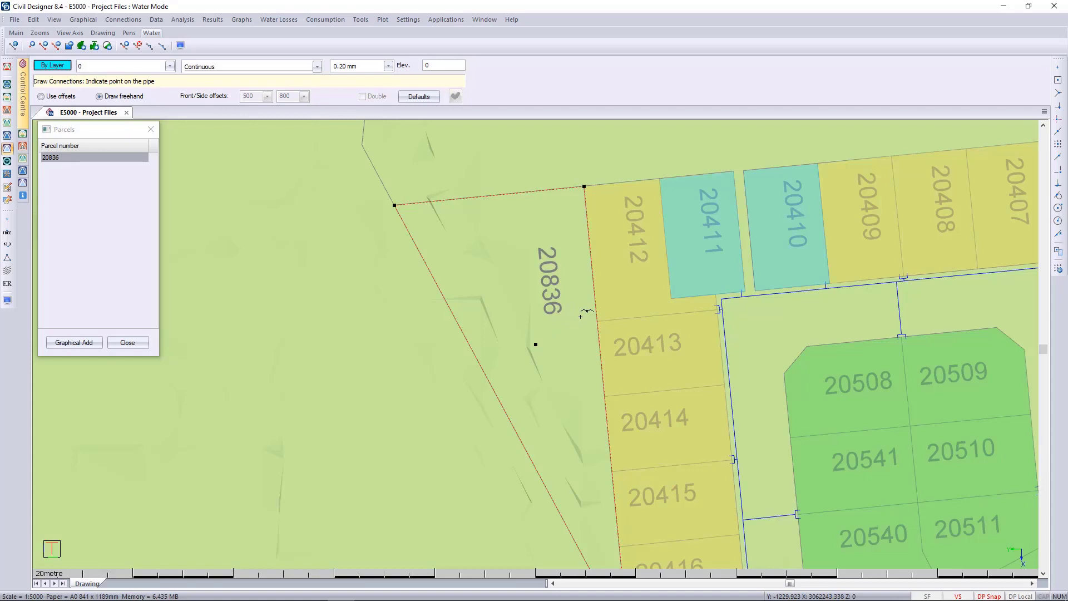
{"action": "left_click", "coordinate": [582, 316]}
{"action": "right_click", "coordinate": [514, 291]}
{"action": "left_click", "coordinate": [542, 298]}
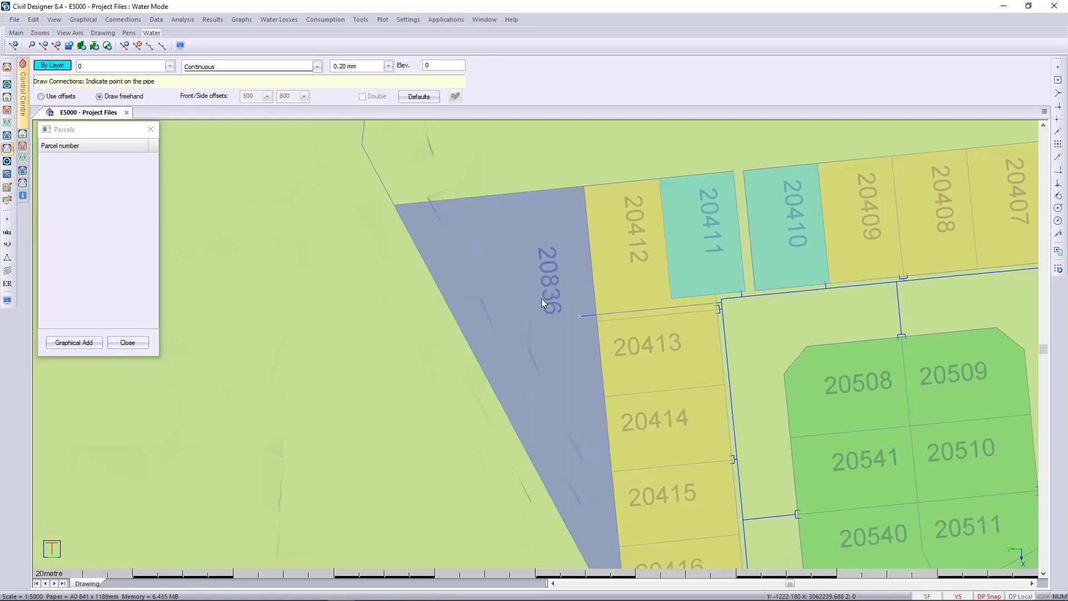
{"action": "right_click", "coordinate": [349, 335]}
{"action": "left_click", "coordinate": [379, 377]}
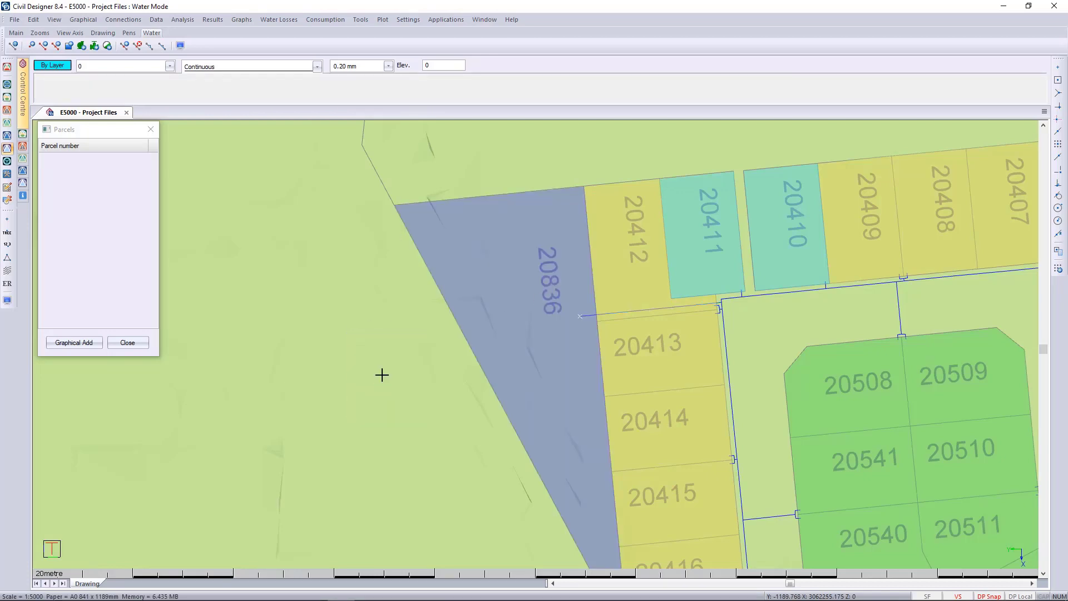
{"action": "left_click", "coordinate": [150, 129]}
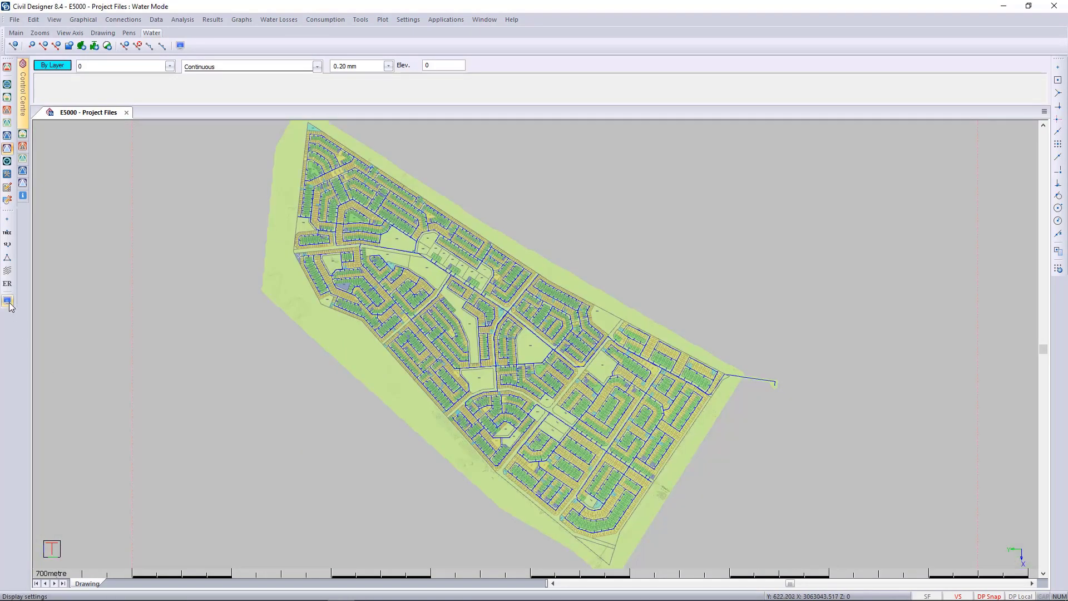
Step: Review the parcel display settings, examining the water connection type colour scheme and its colour range, and accept them
{"action": "left_click", "coordinate": [9, 304]}
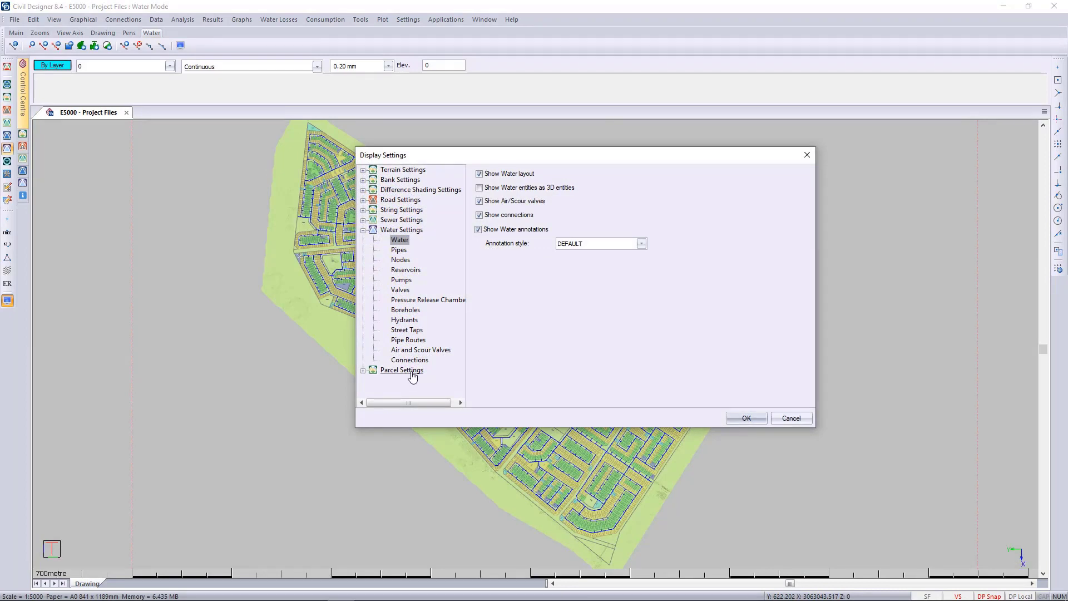
{"action": "left_click", "coordinate": [401, 370]}
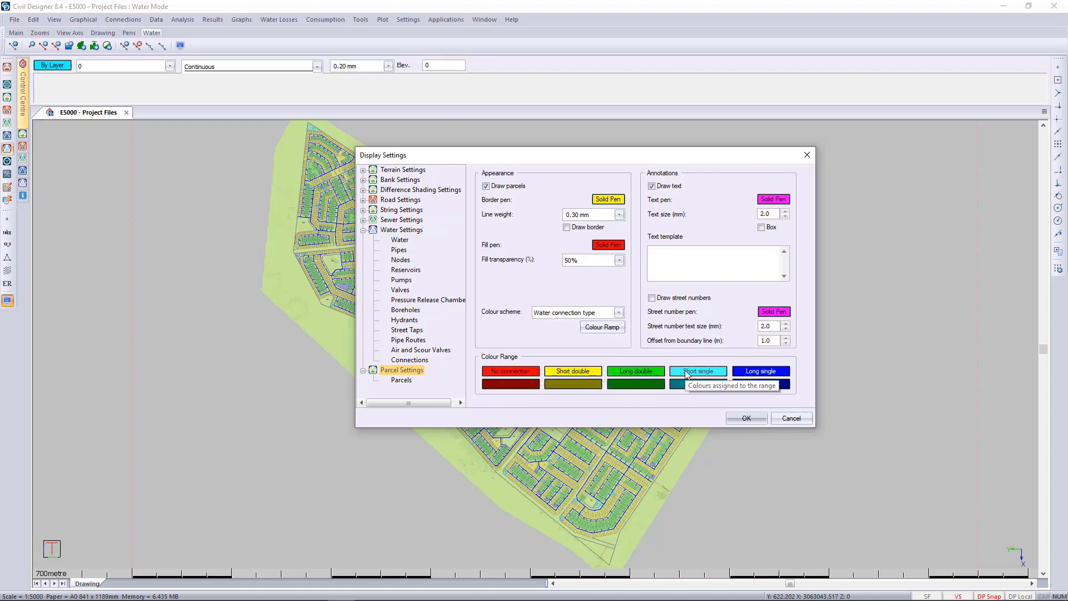
{"action": "left_click", "coordinate": [746, 417]}
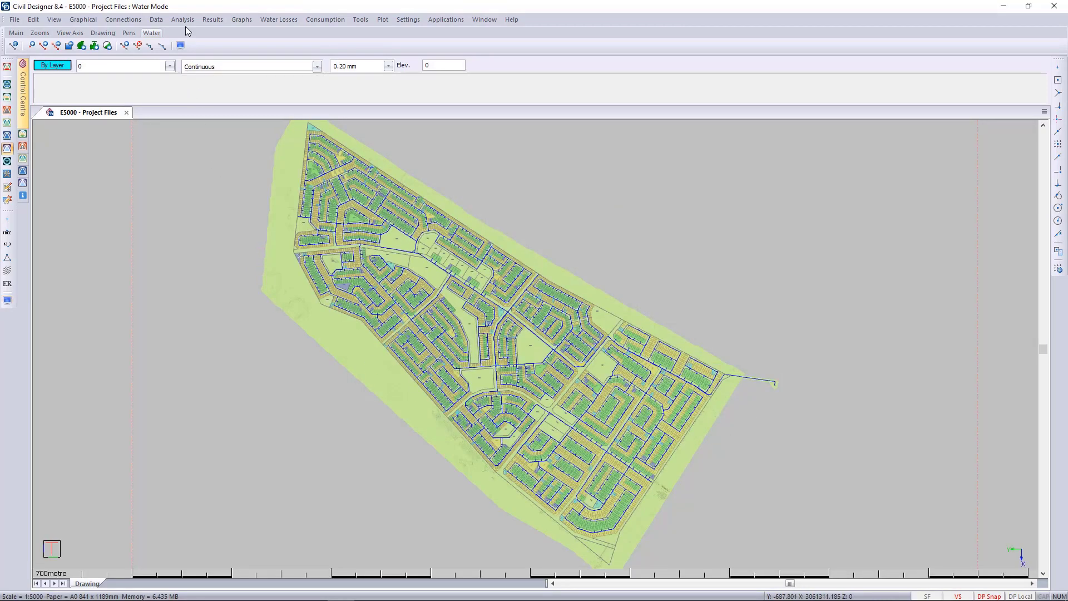
Step: Calculate the water connection quantities and review the number of connections, number of saddles and pipe lengths, closing the report
{"action": "left_click", "coordinate": [184, 21]}
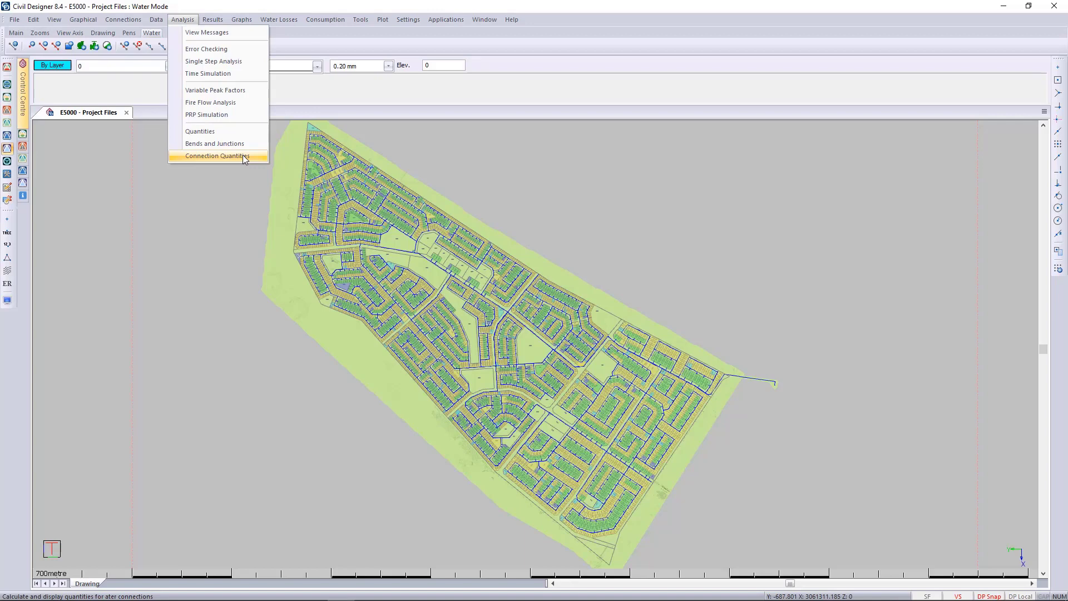
{"action": "left_click", "coordinate": [243, 156]}
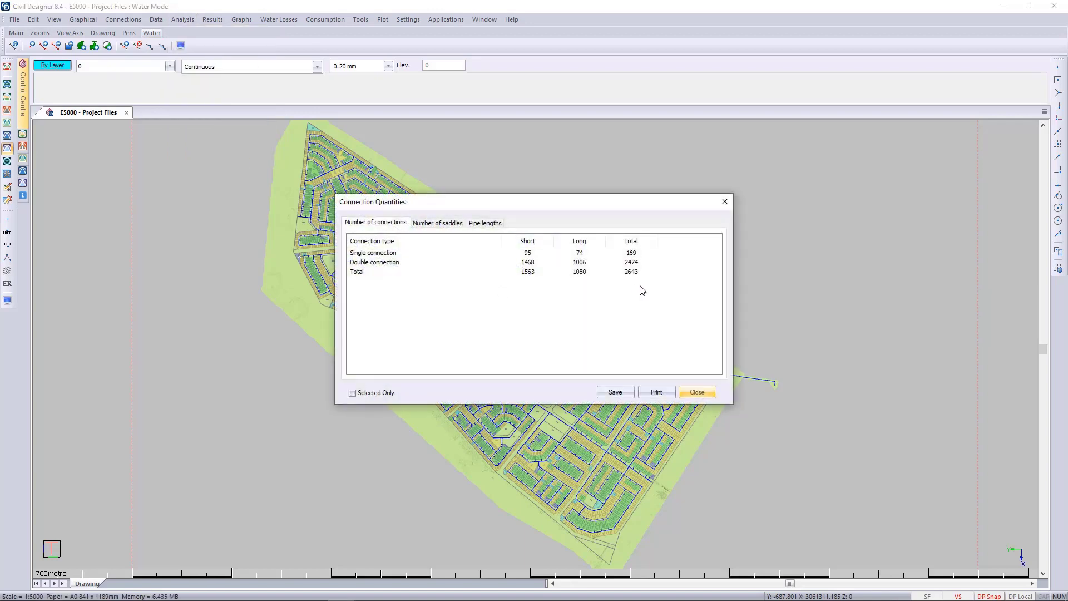
{"action": "left_click", "coordinate": [438, 222]}
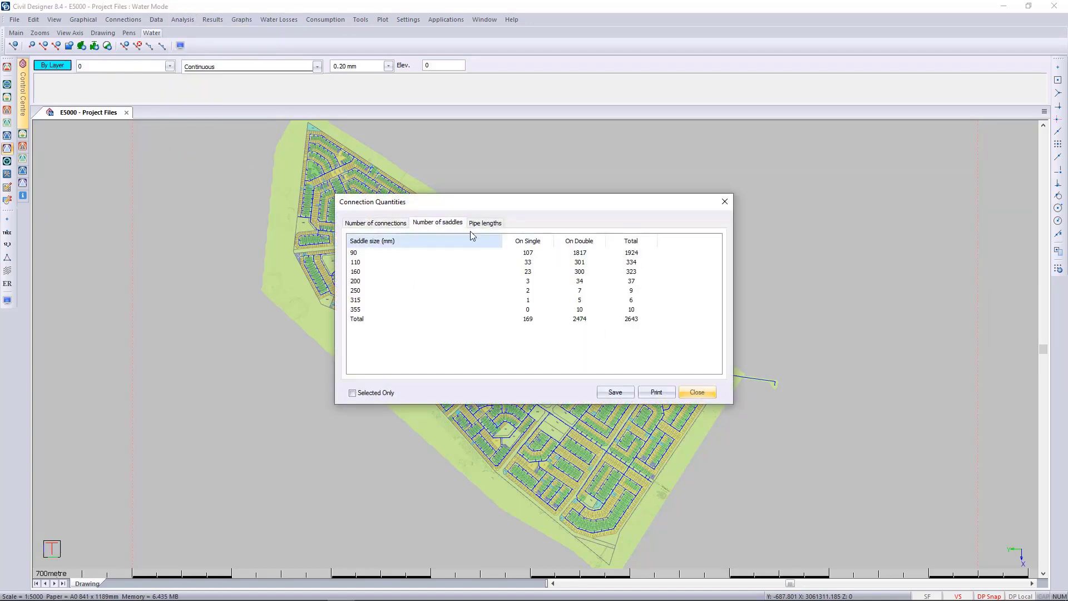
{"action": "left_click", "coordinate": [484, 224]}
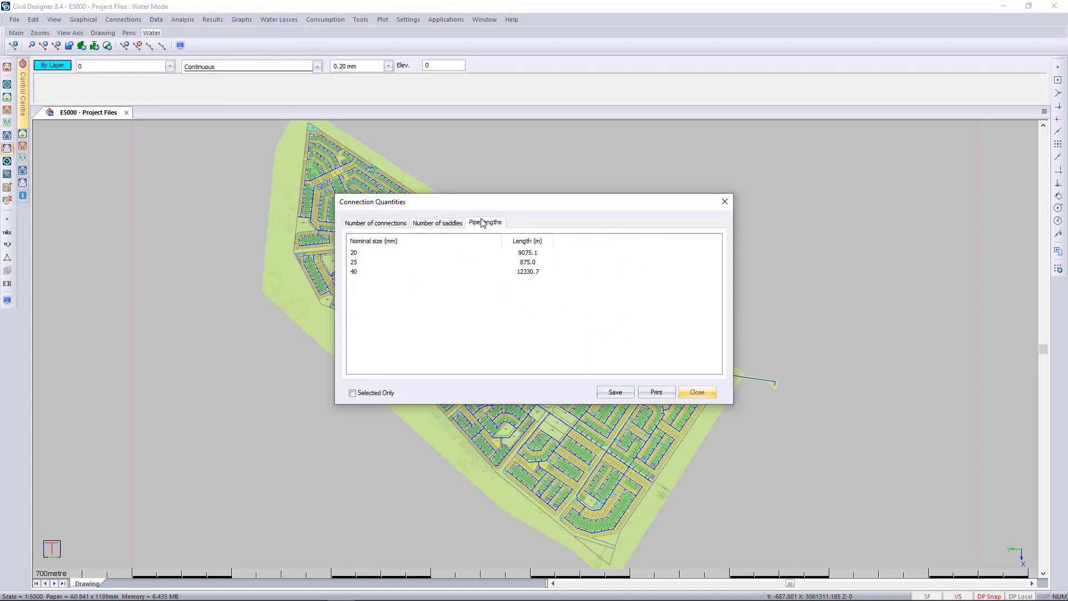
{"action": "left_click", "coordinate": [698, 393]}
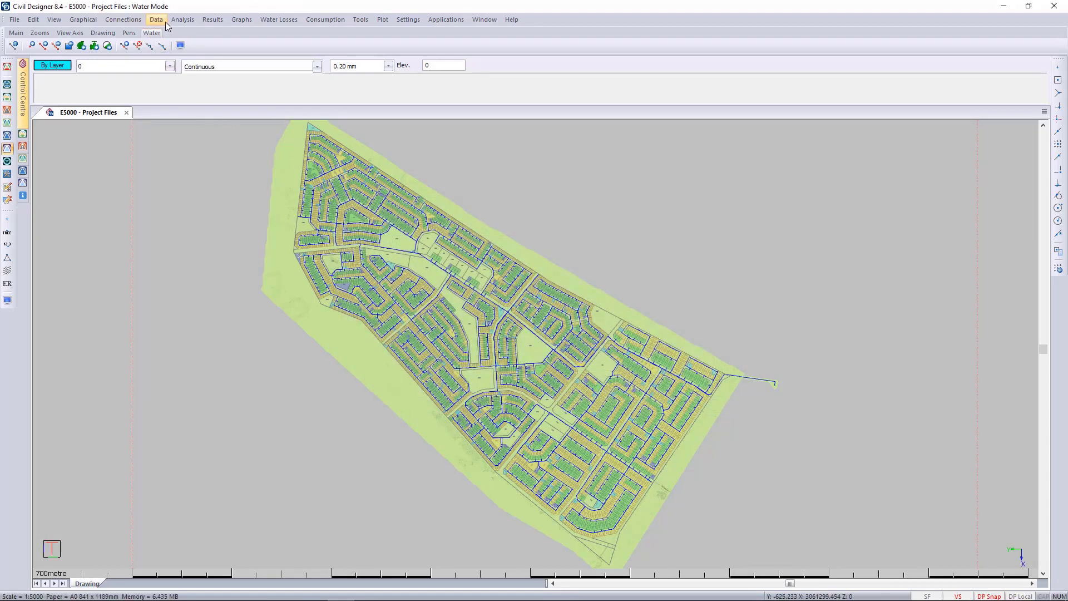
Step: Display the water network summary for all groups, review its element counts and demands, and close it
{"action": "left_click", "coordinate": [166, 20]}
{"action": "left_click", "coordinate": [170, 34]}
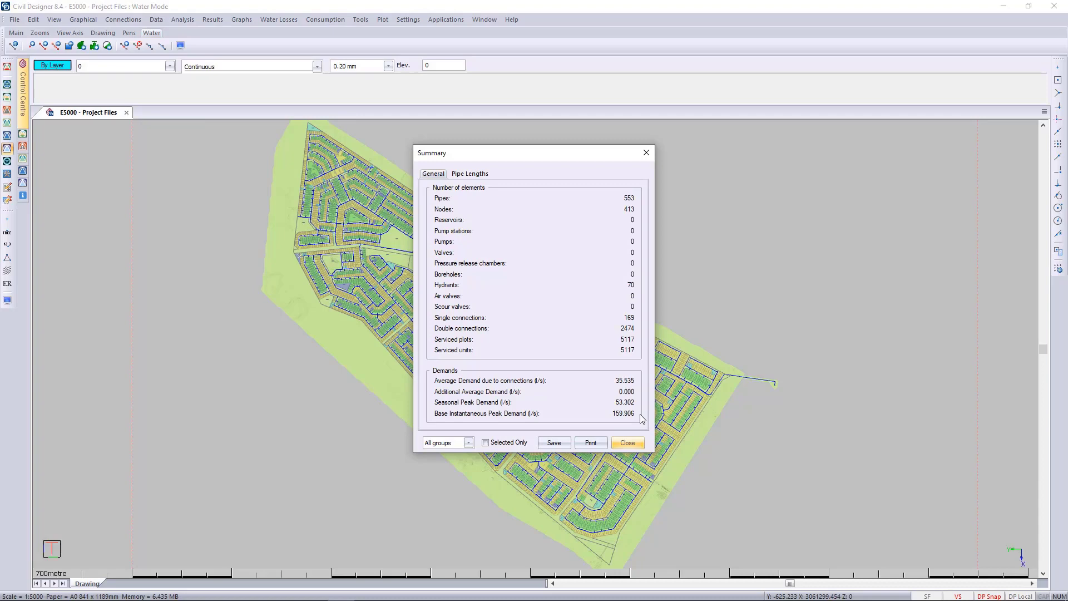
{"action": "left_click", "coordinate": [627, 443]}
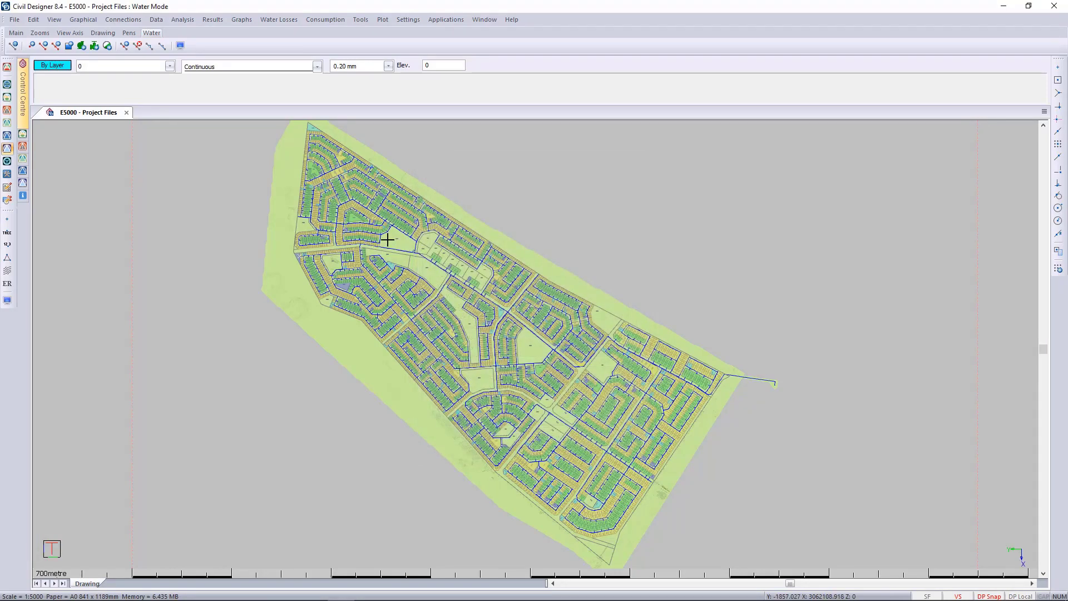